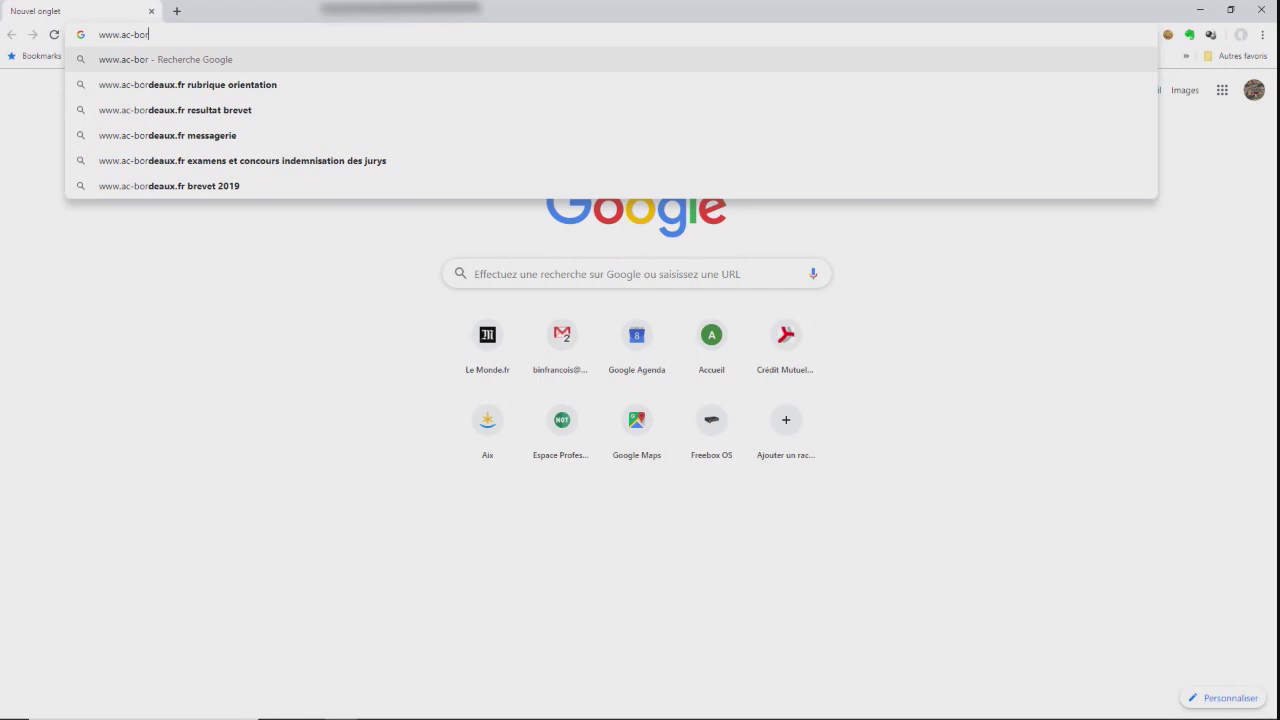
text(eaux)
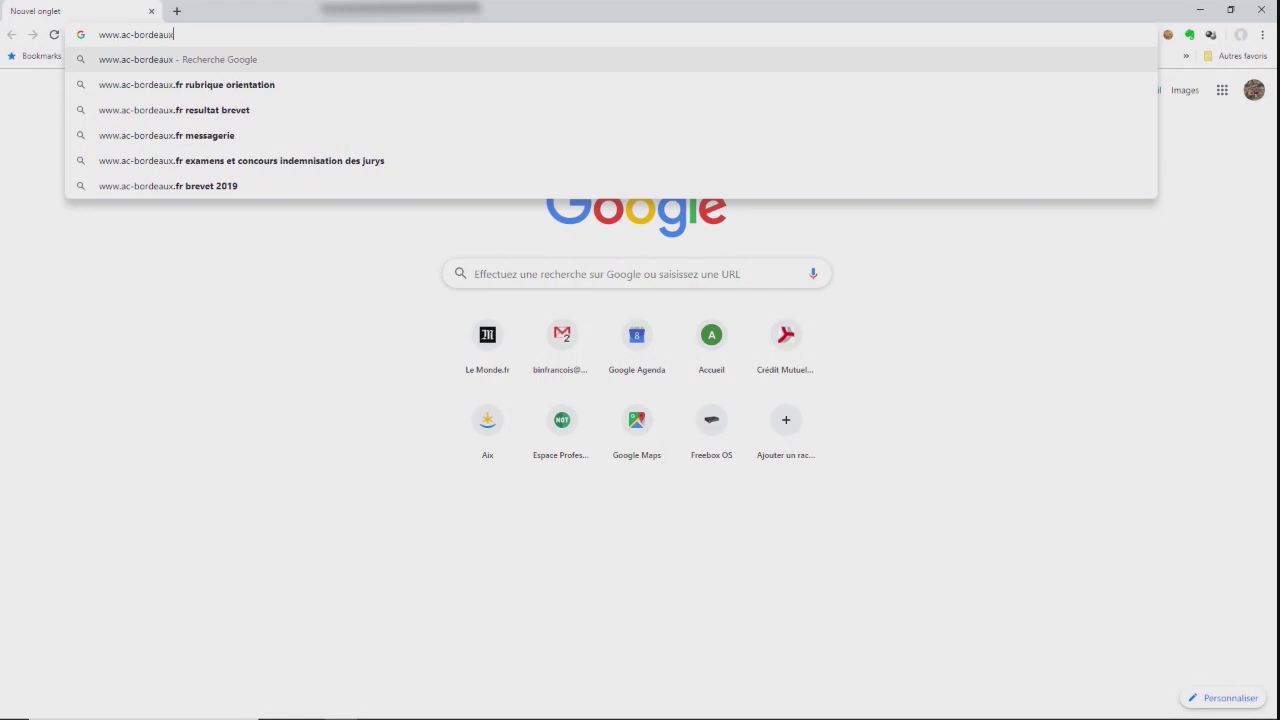
text(.fr)
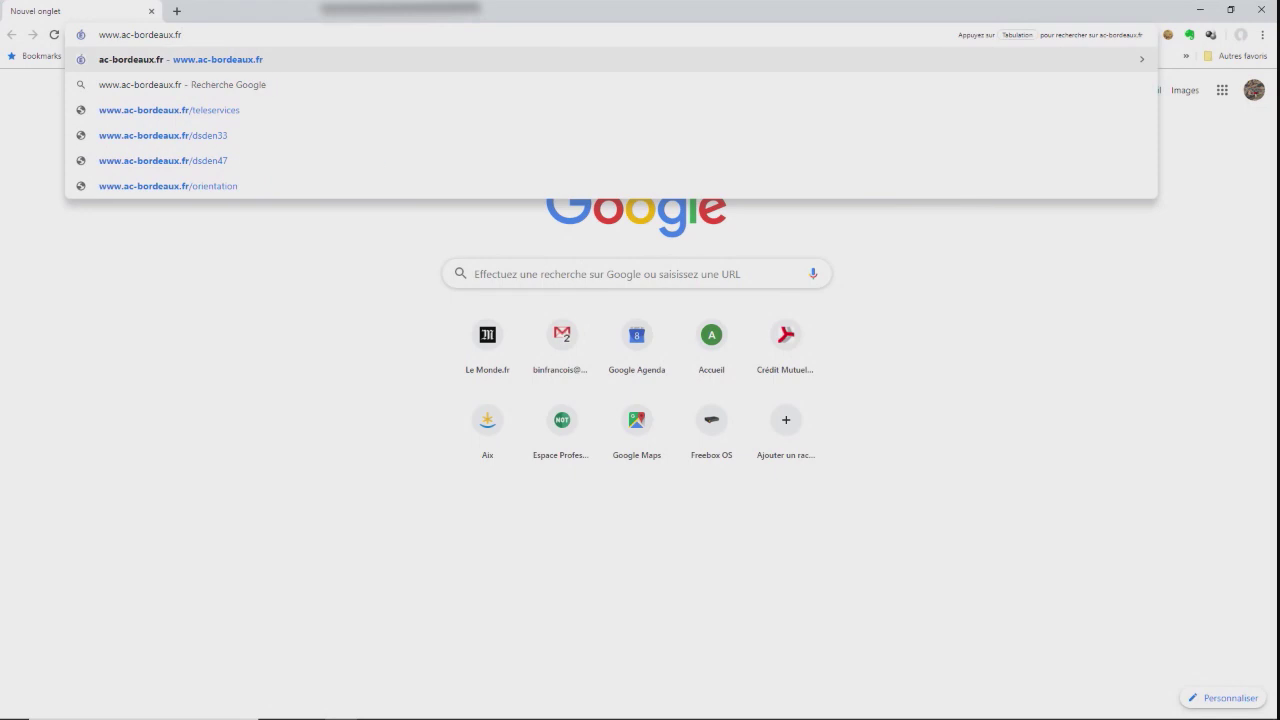
text(/te)
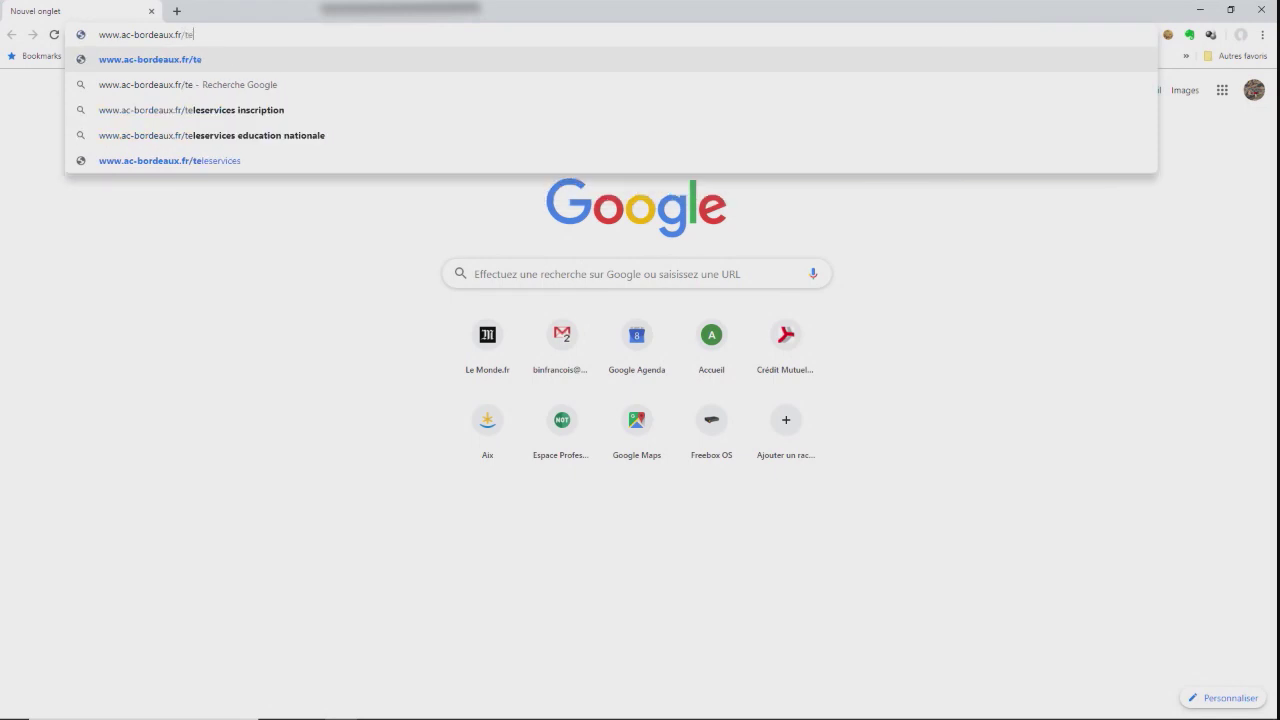
text(leser)
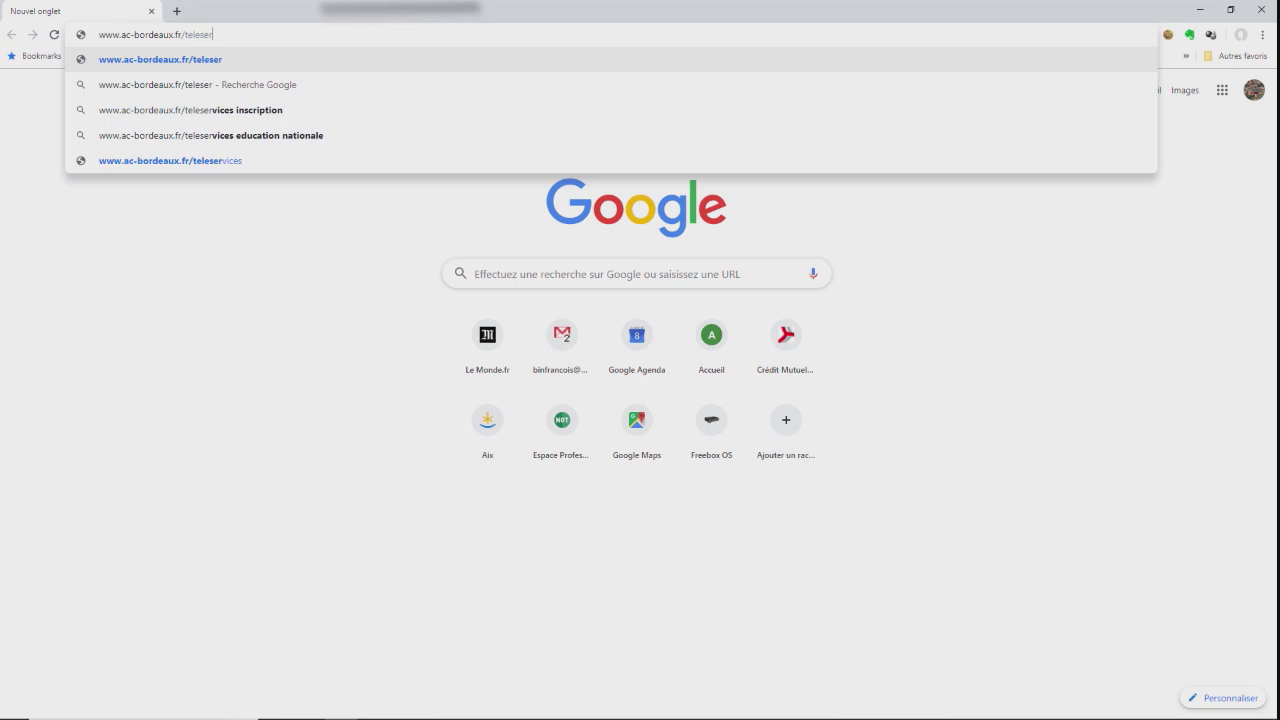
text(vice)
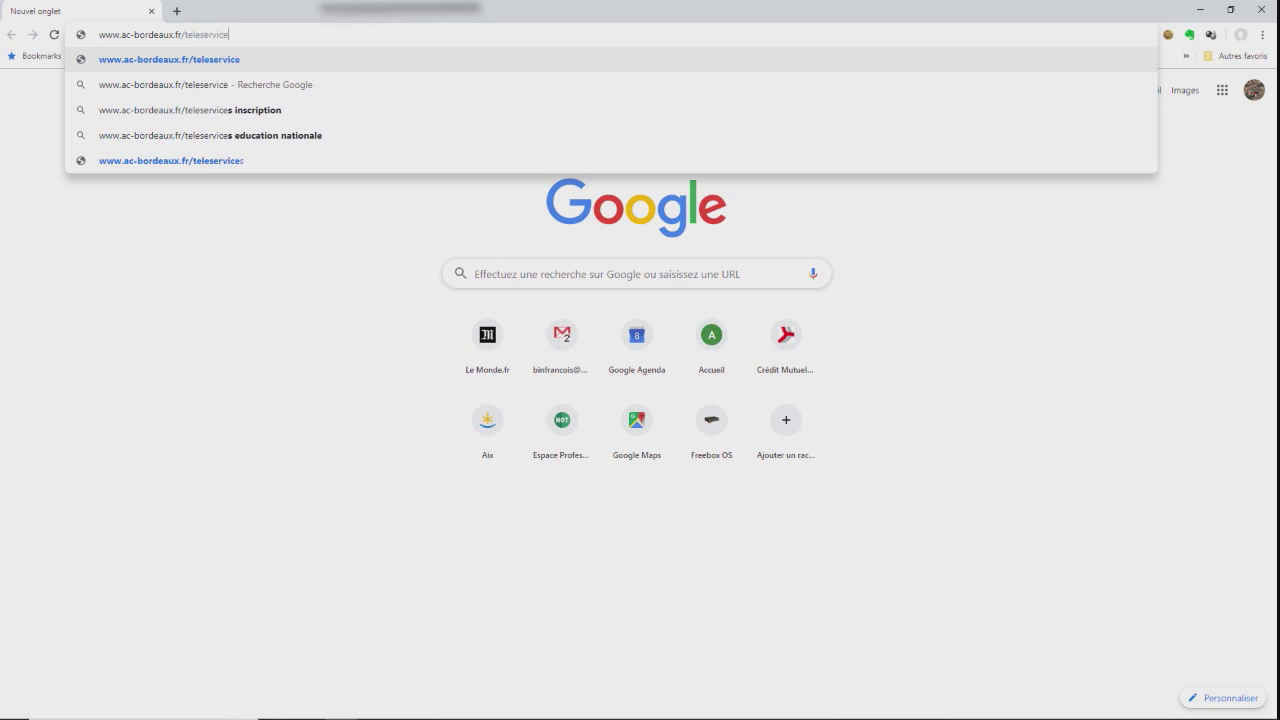
text(s)
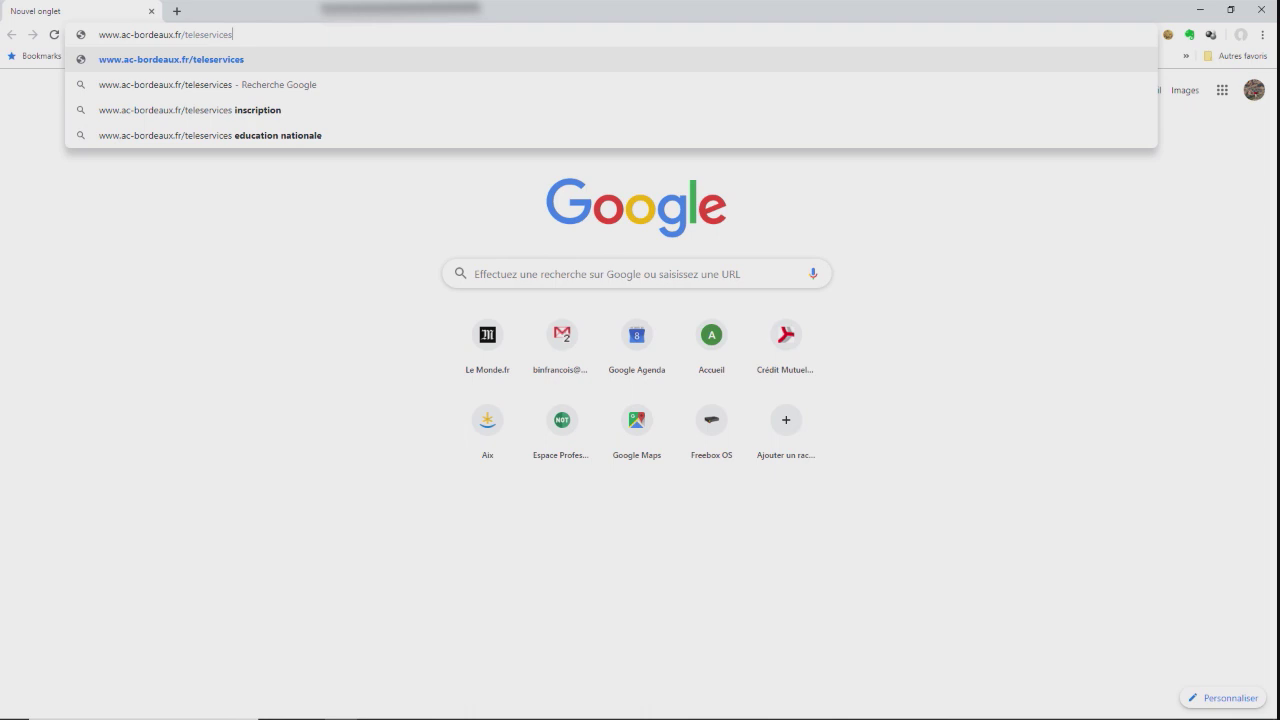
key(Return)
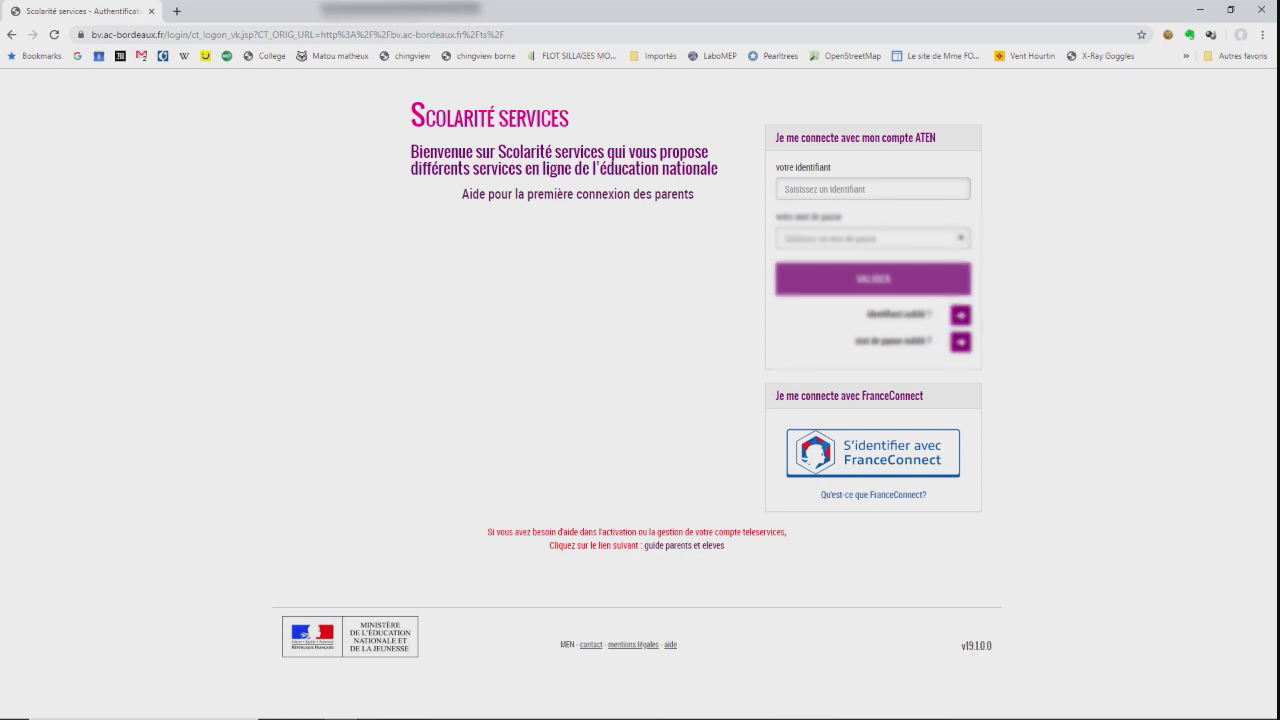
Log in to Scolarité services with the student's identifier and password.
click(872, 189)
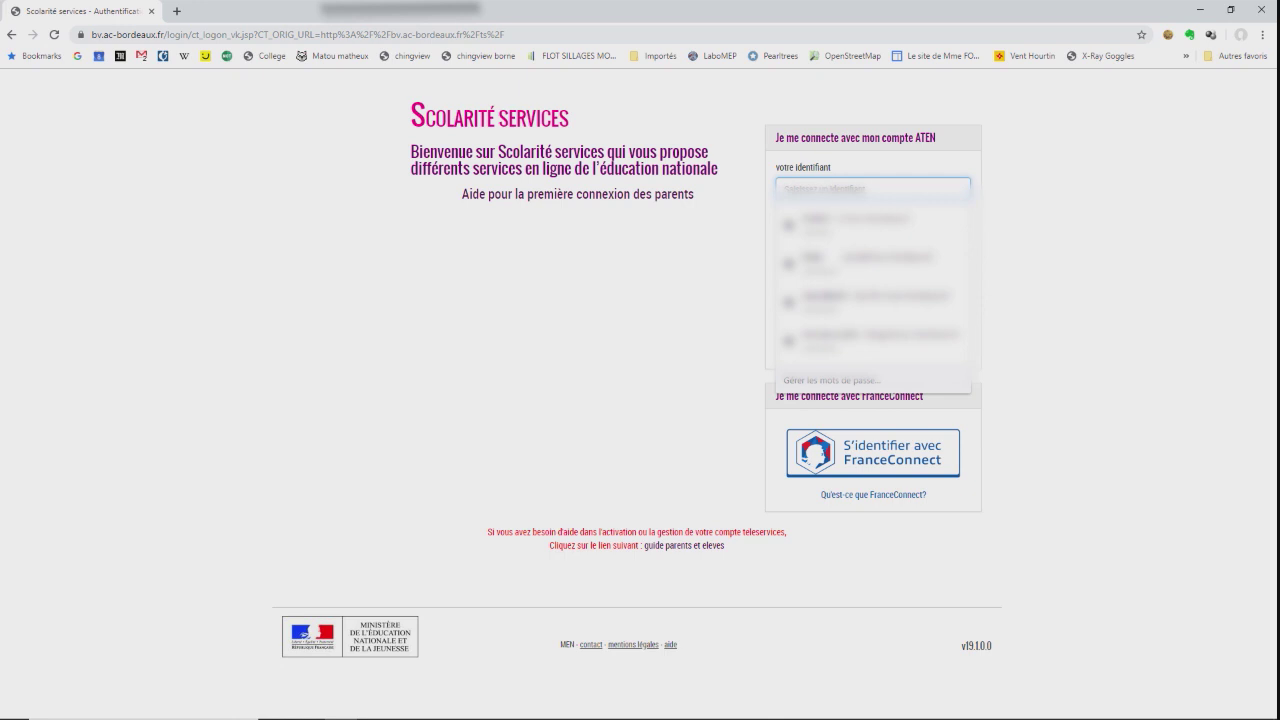
text(jd)
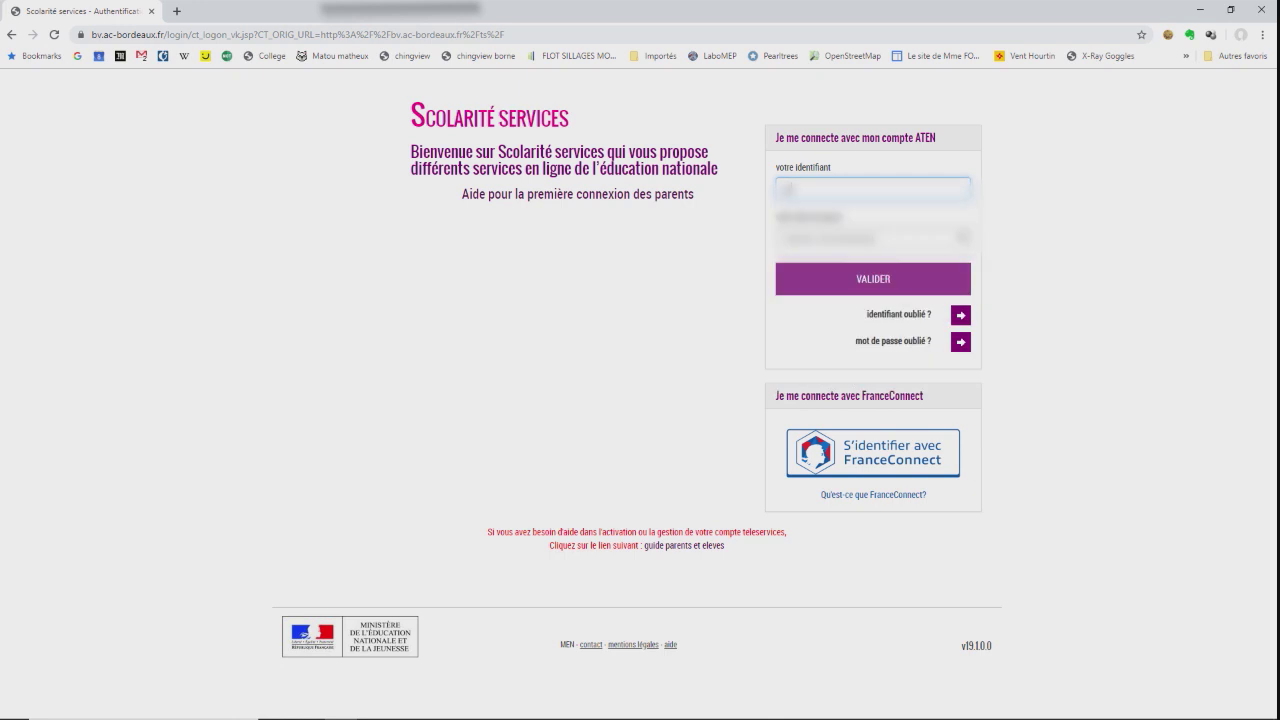
text(d)
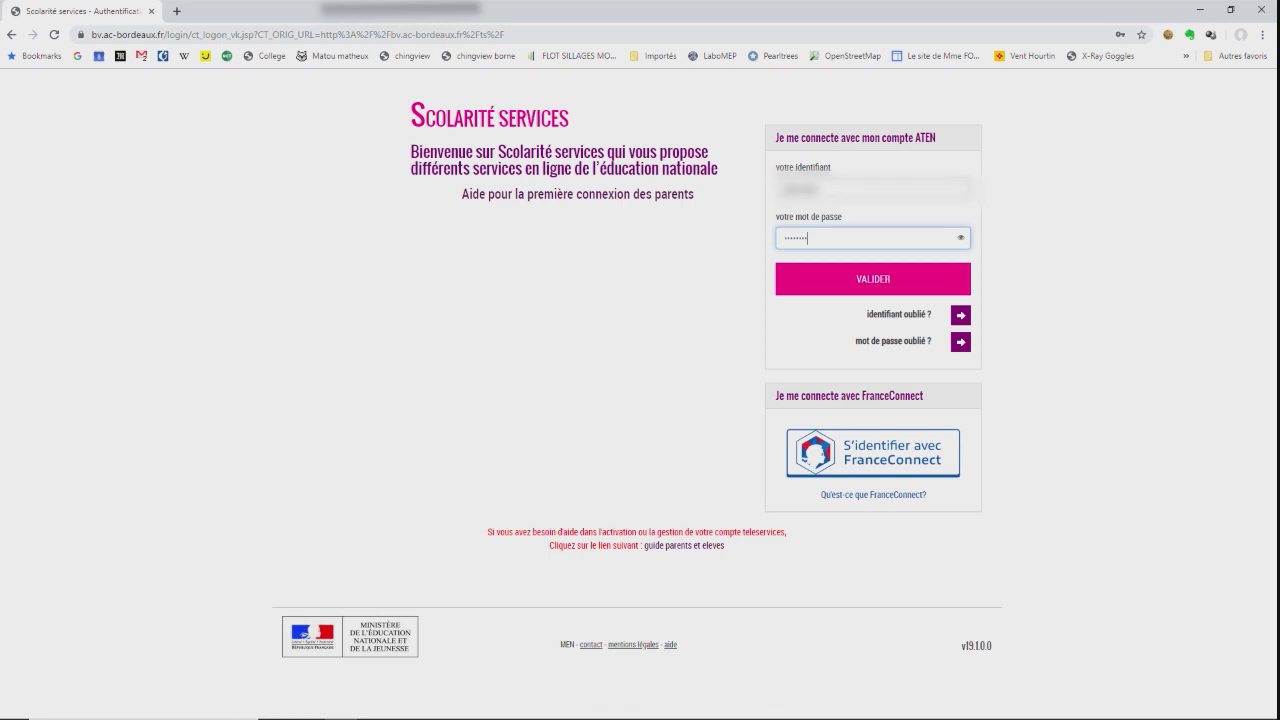
key(Return)
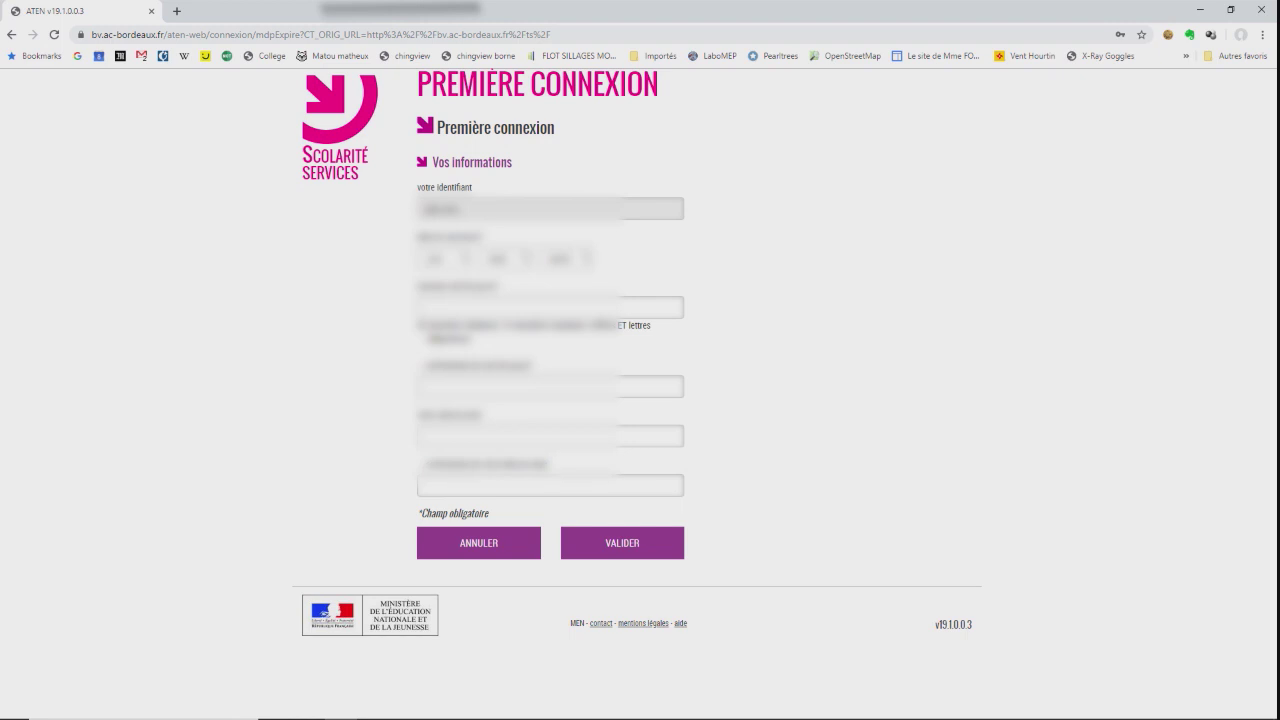
Select the student's birth day, month and year from the dropdowns.
click(433, 259)
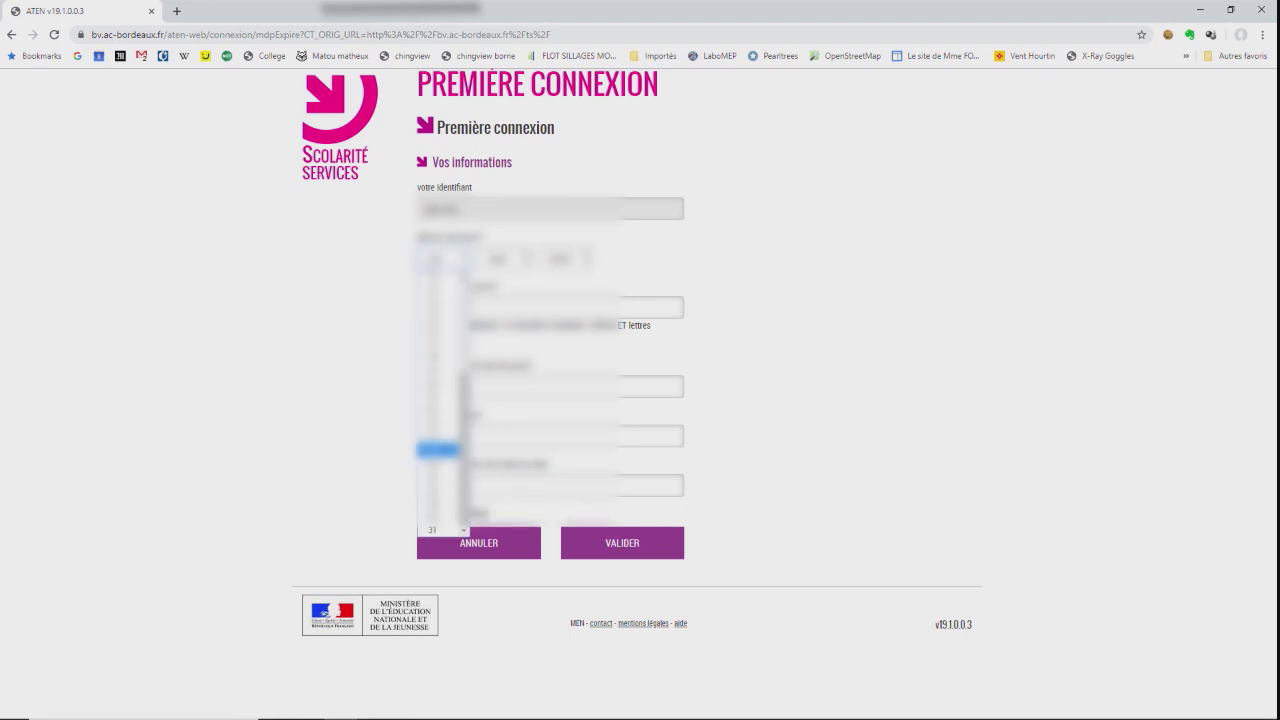
click(437, 410)
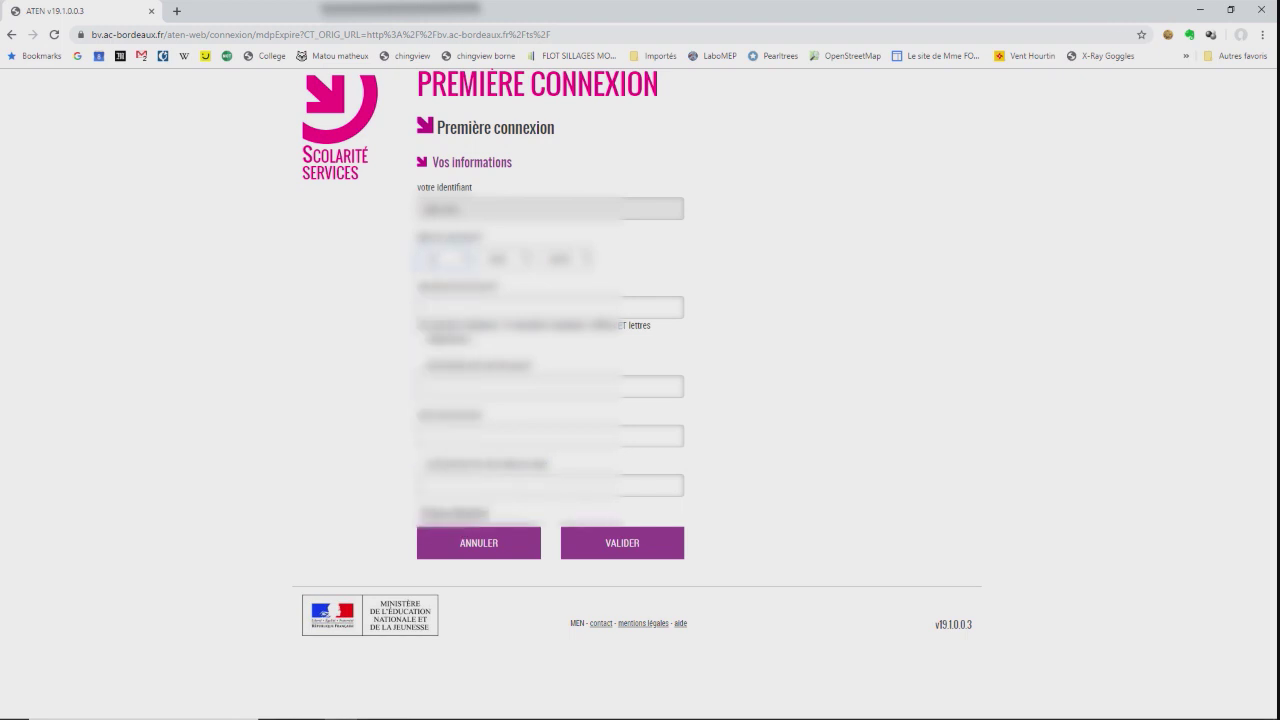
click(497, 259)
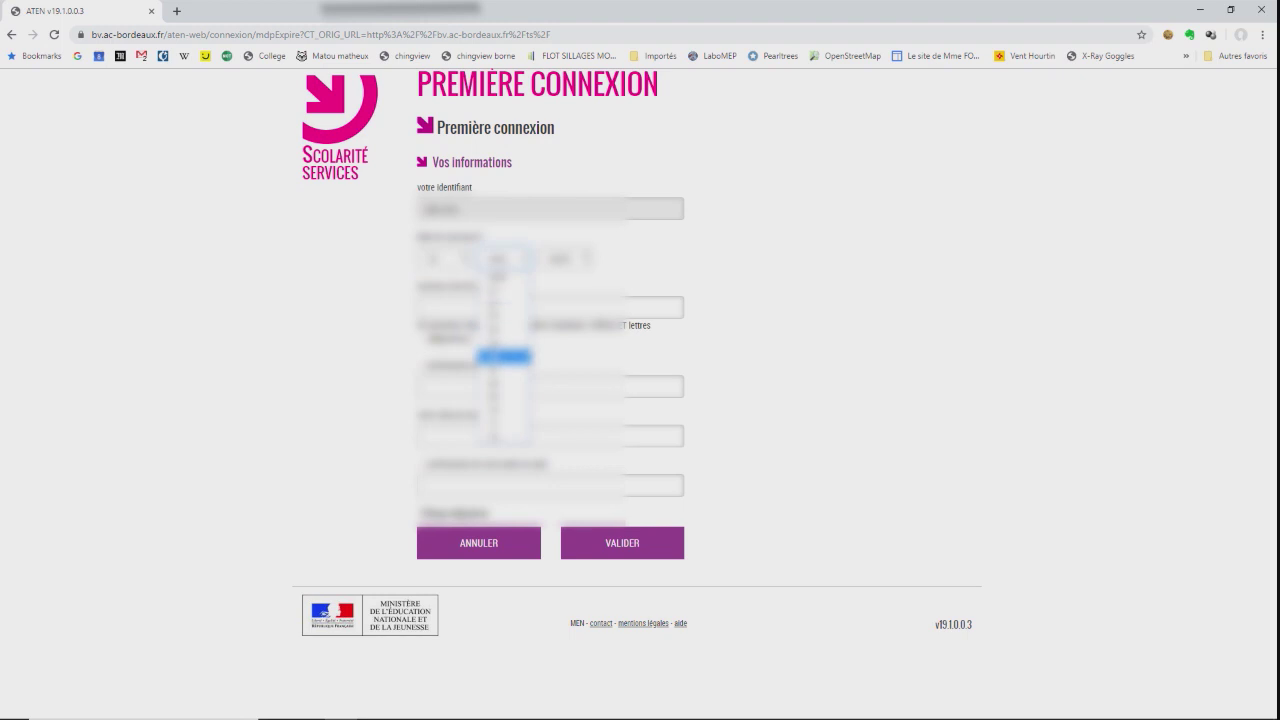
click(500, 354)
click(560, 259)
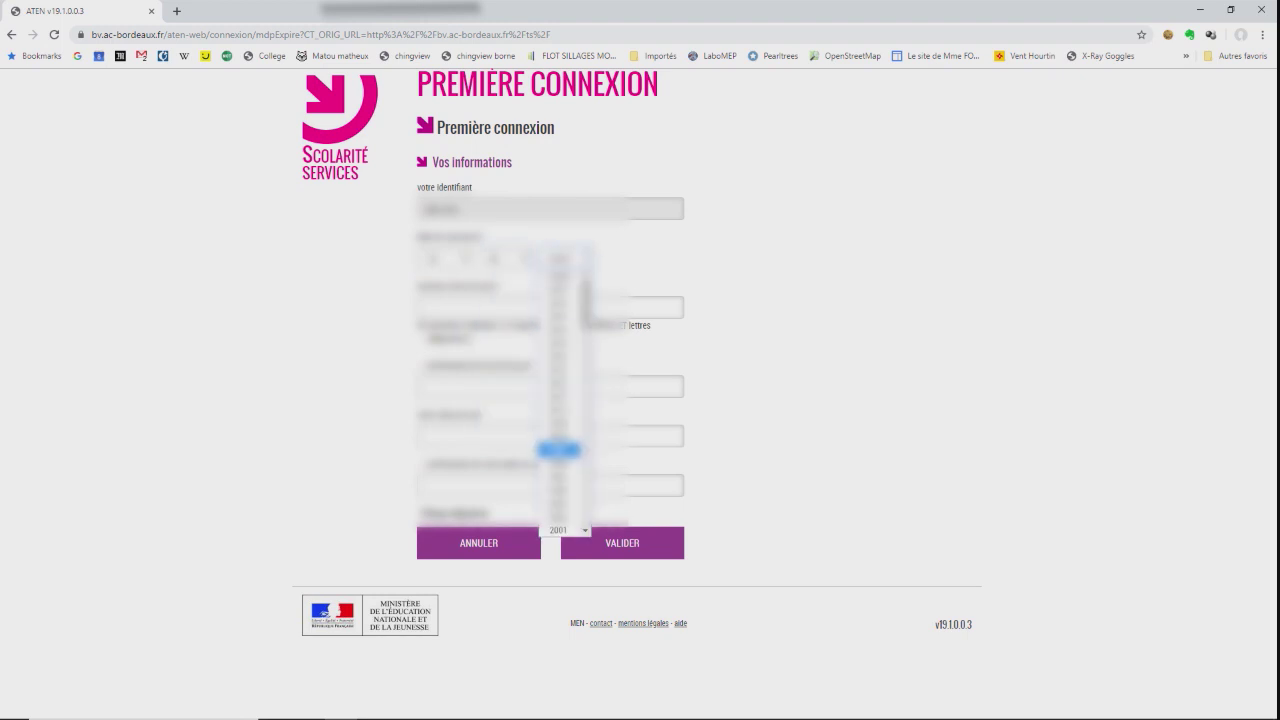
click(560, 452)
Enter and confirm the new password and the student's e-mail address, then submit the form.
click(500, 308)
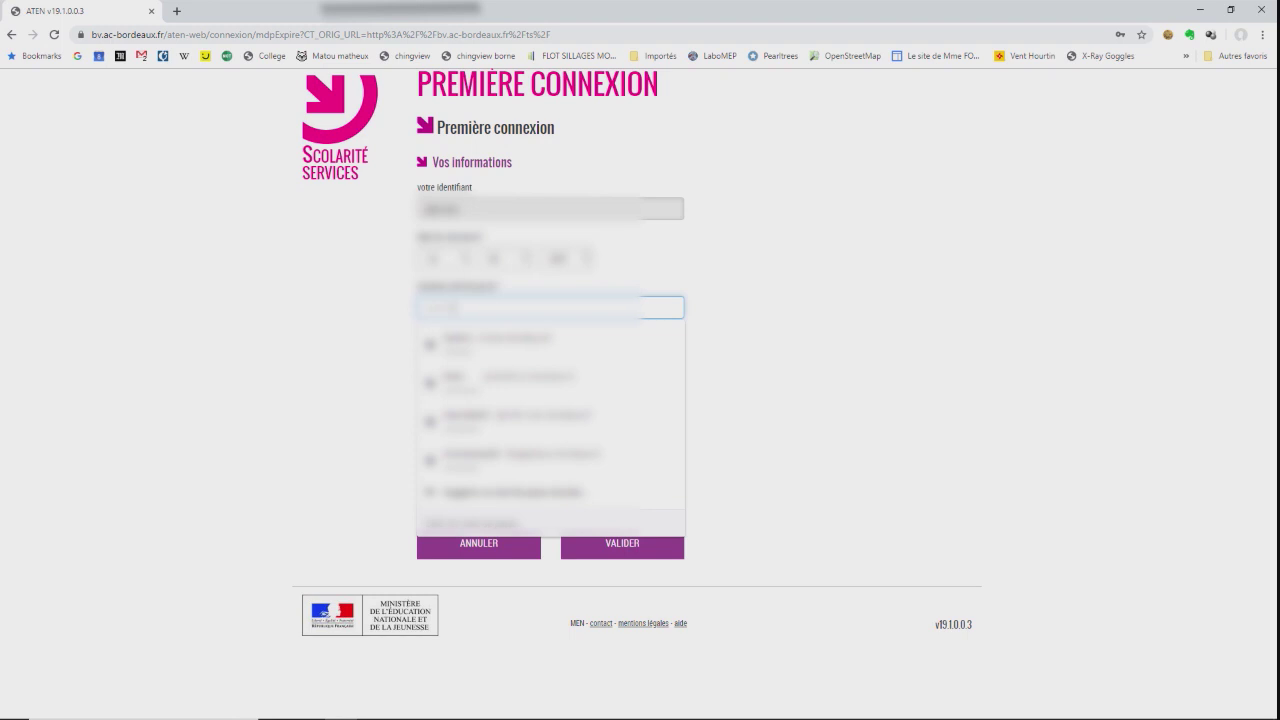
key(Escape)
key(Tab)
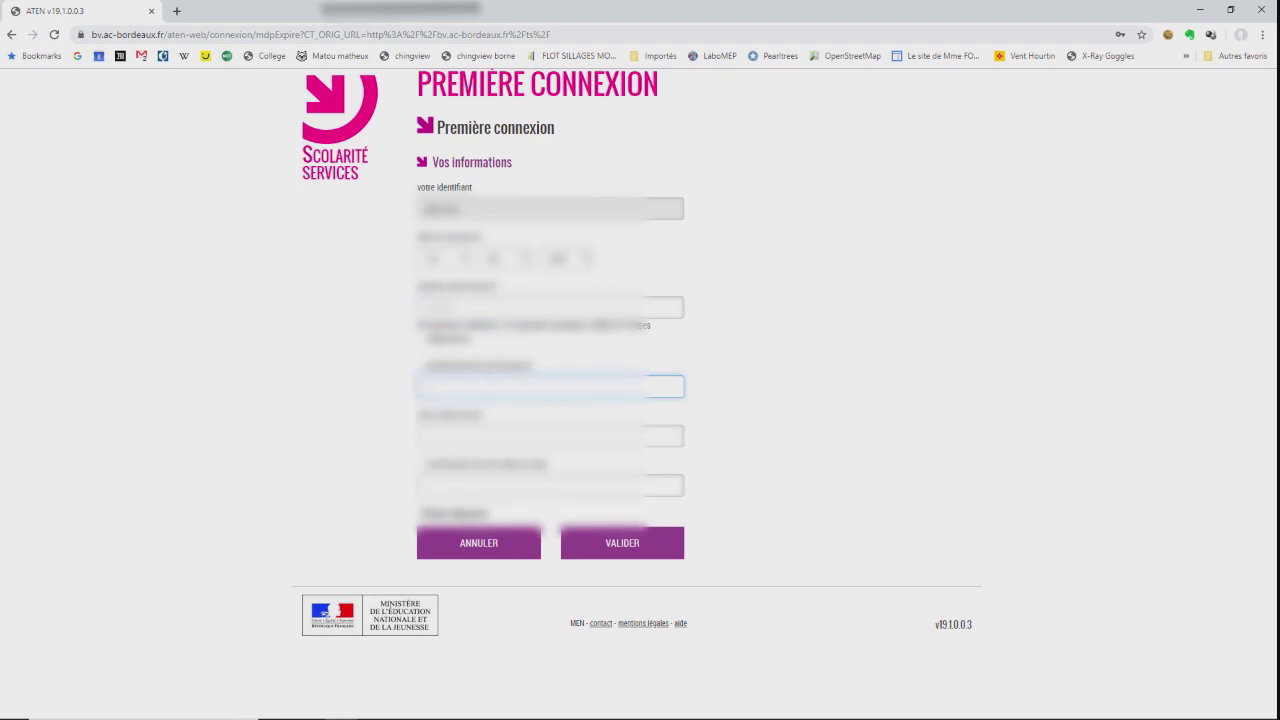
key(Down)
key(Return)
key(Tab)
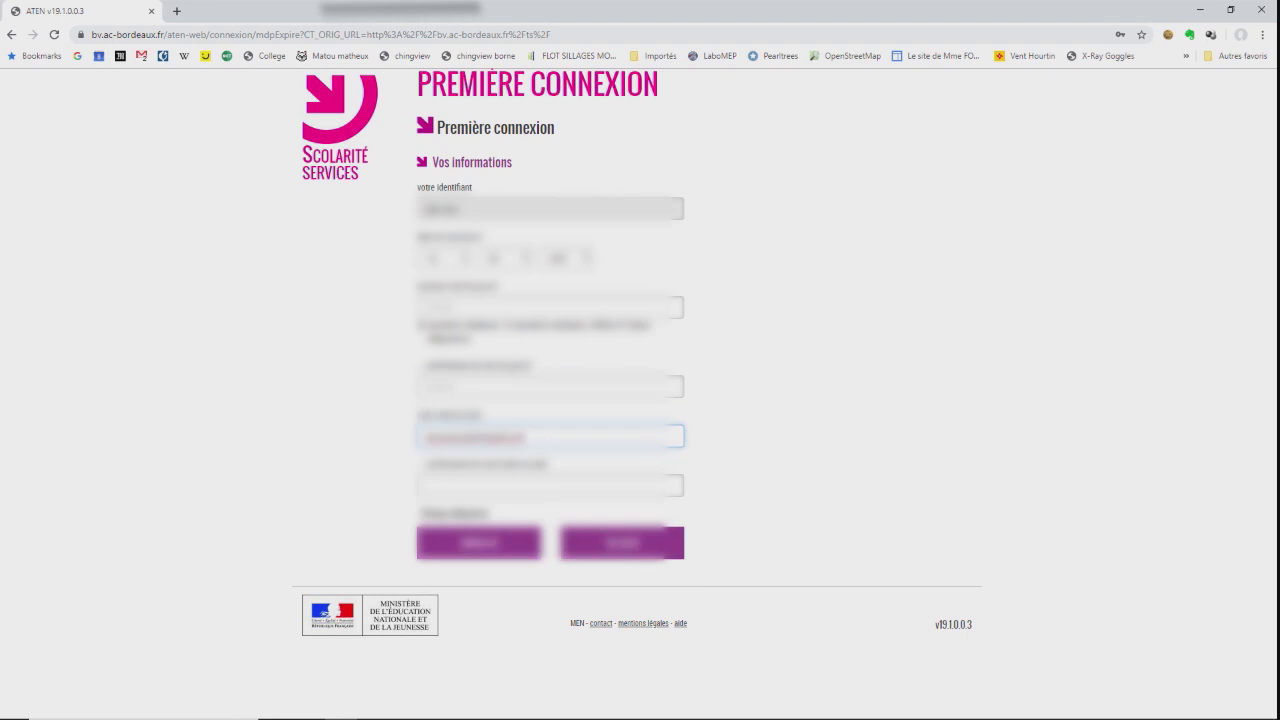
key(Tab)
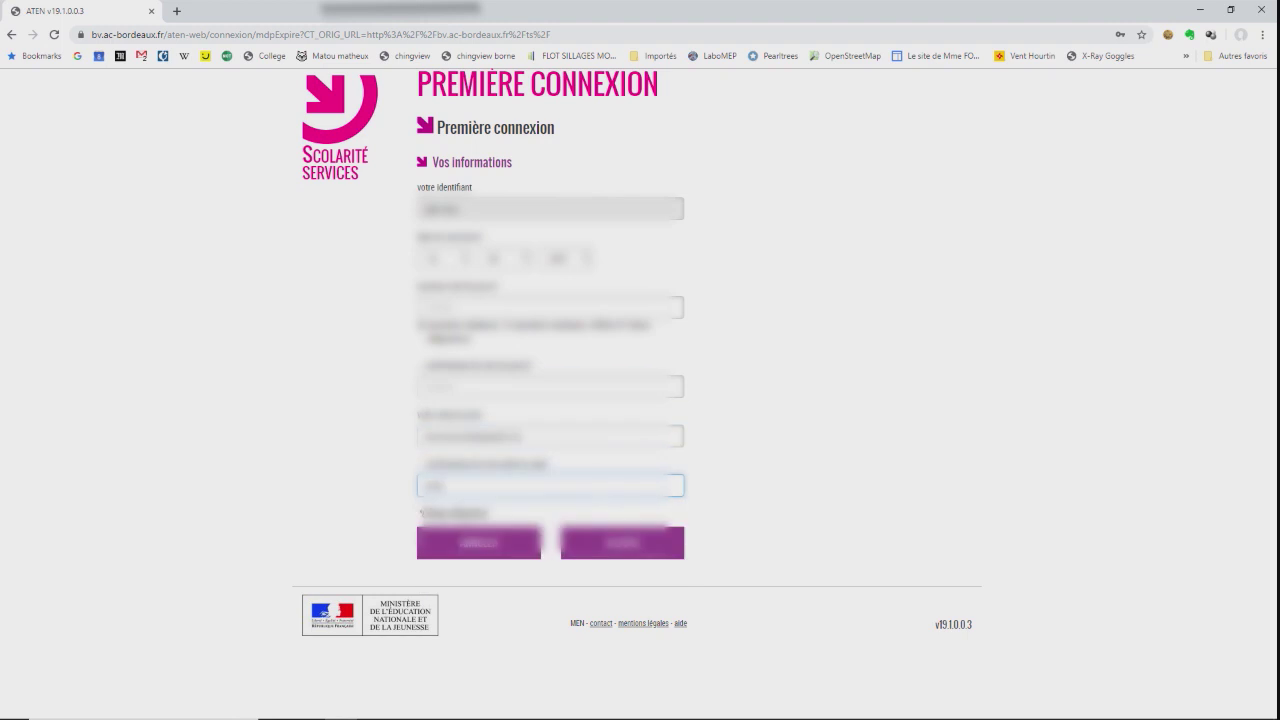
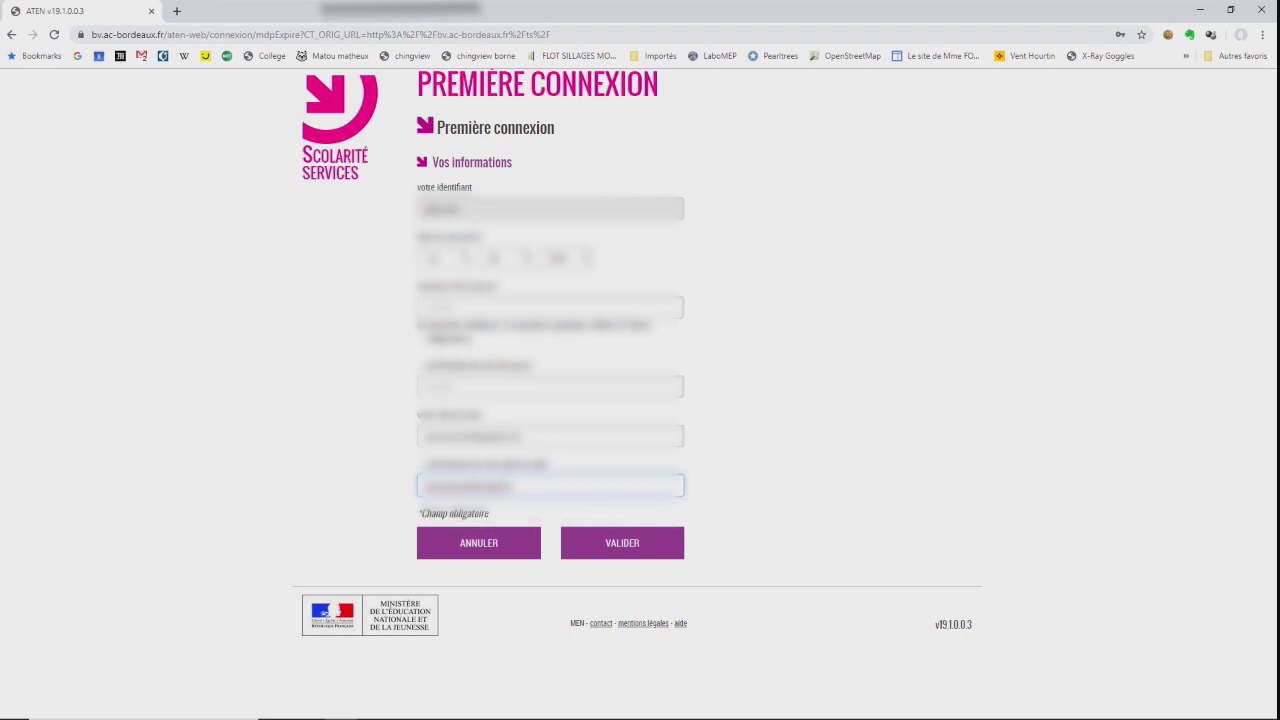
key(Return)
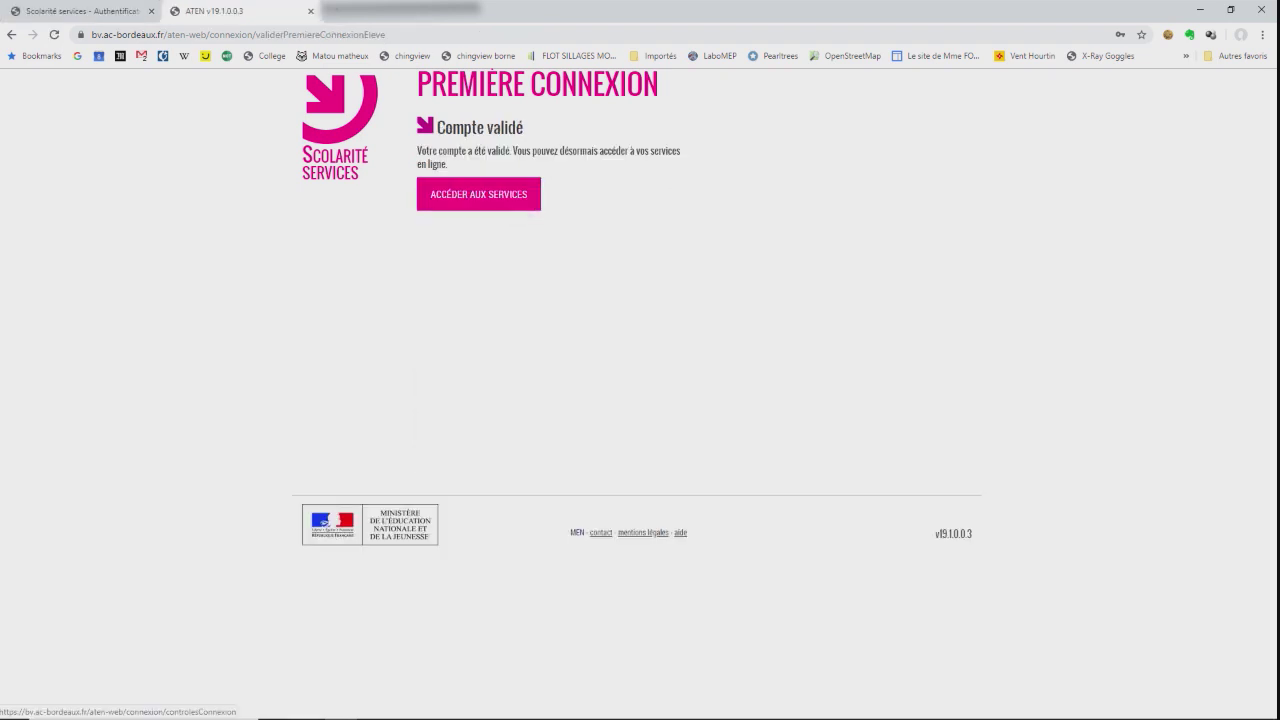
Continue to the online services, then switch to the Gmail inbox holding the activation message.
click(490, 205)
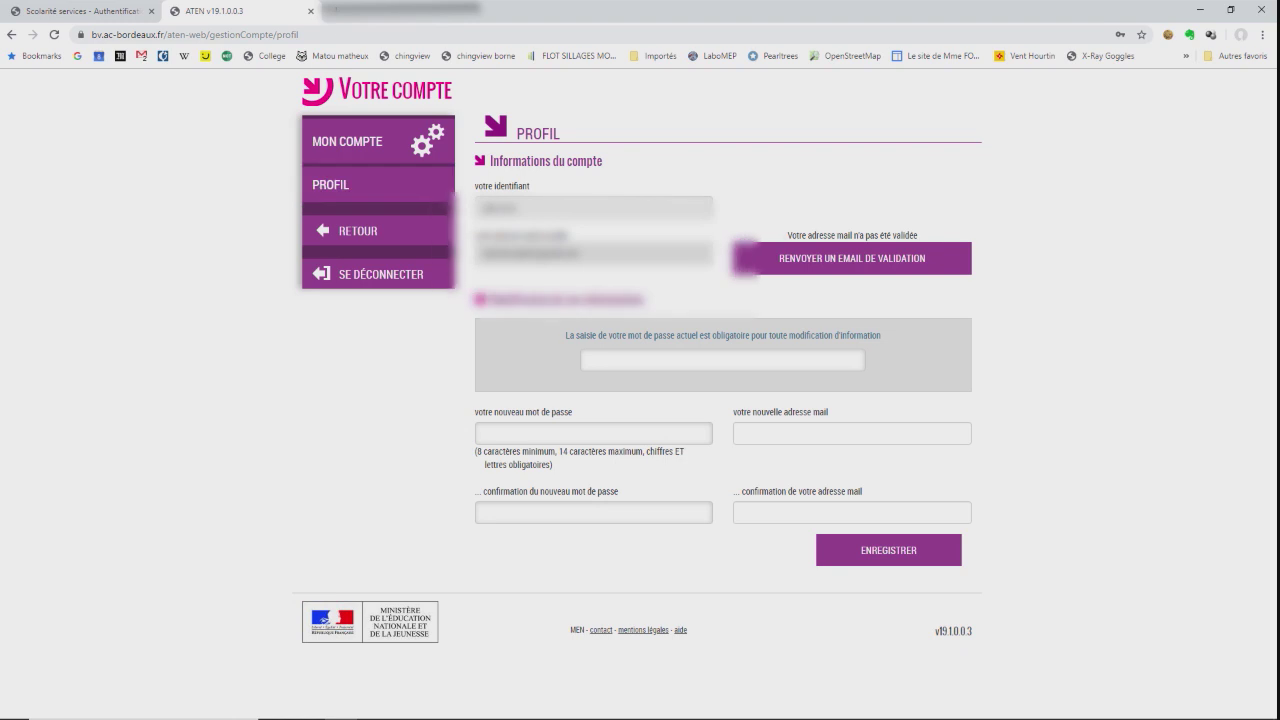
click(330, 12)
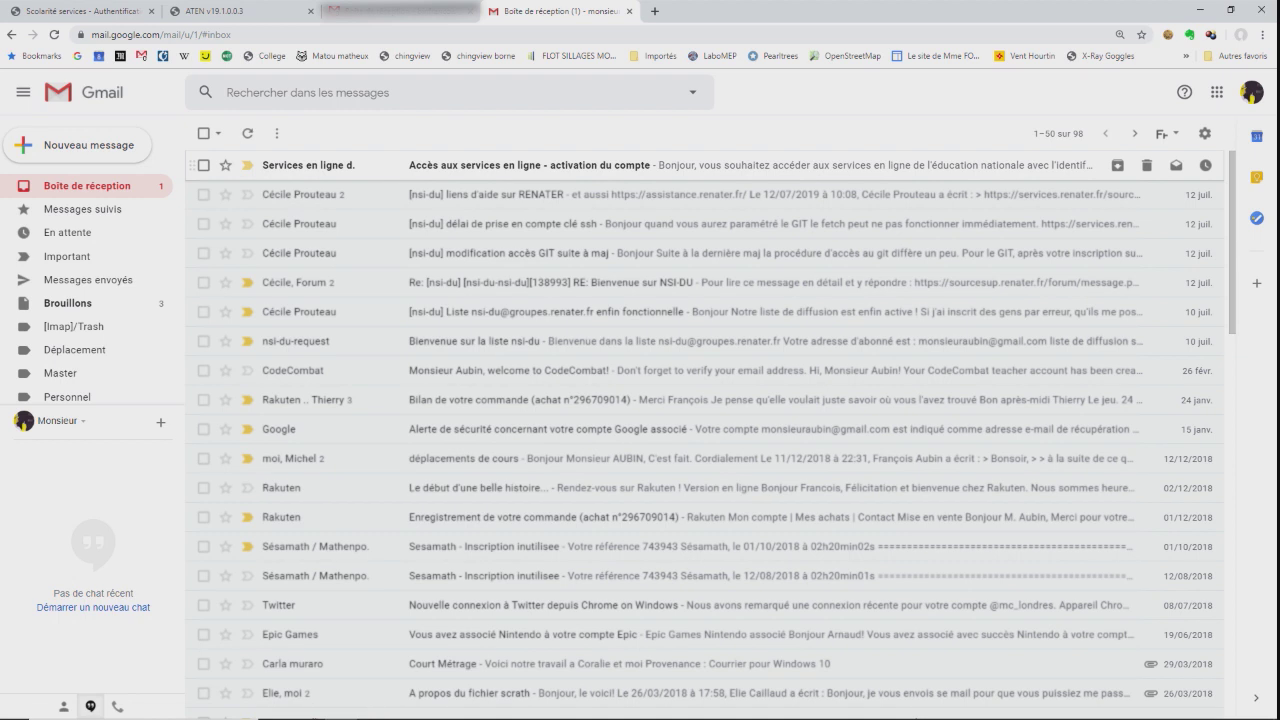
Open the 'Accès aux services en ligne - activation du compte' email and follow its validation link.
click(520, 165)
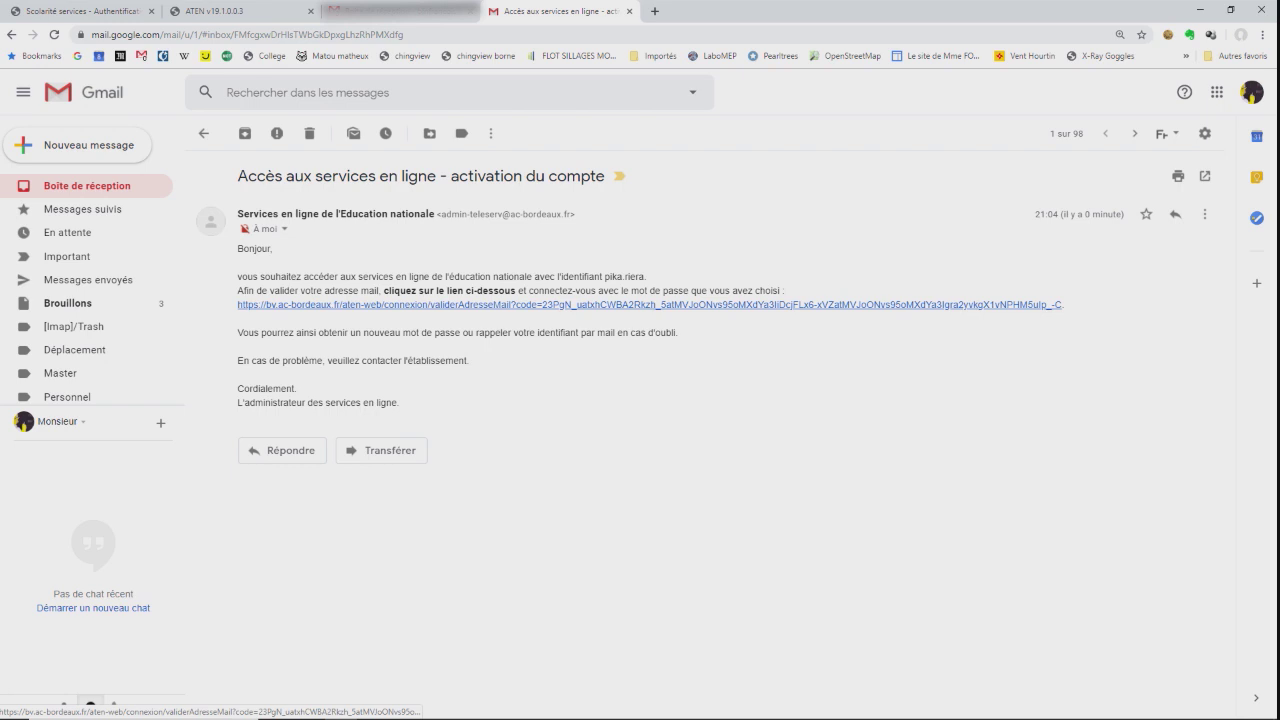
click(500, 304)
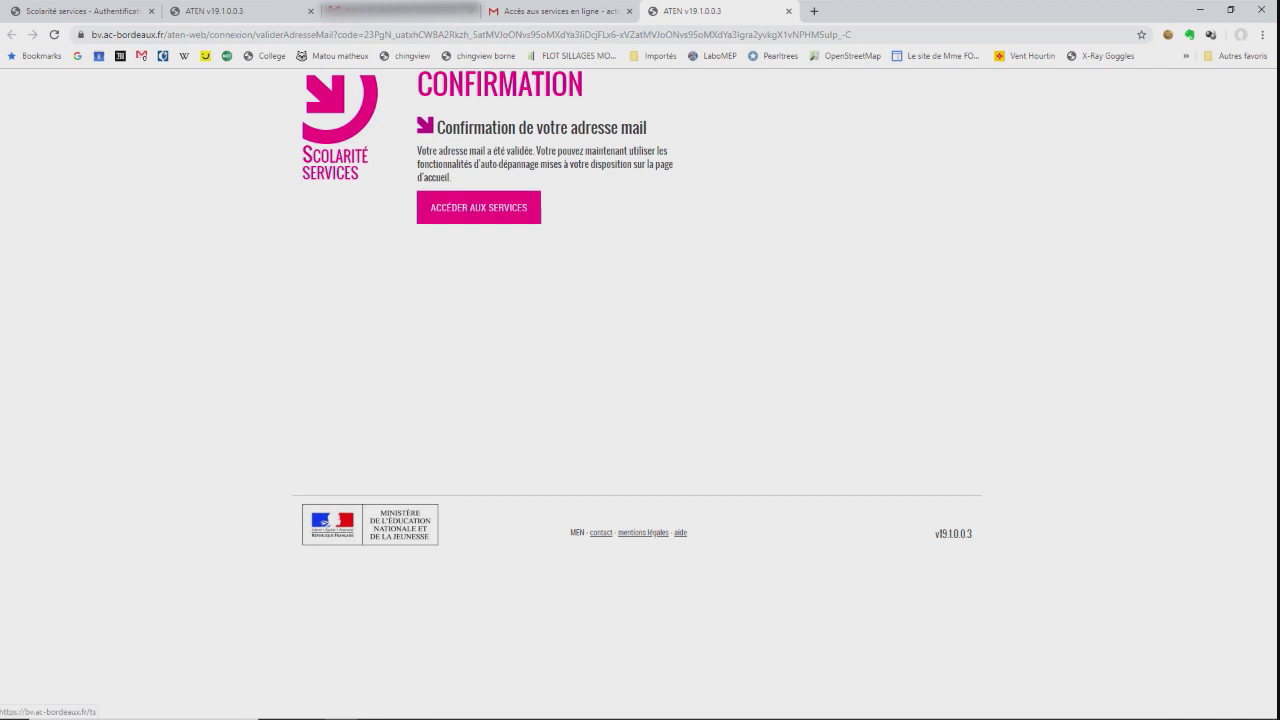
Continue to the services home page listing Folios and ENT Argos, then start a new tab.
click(478, 207)
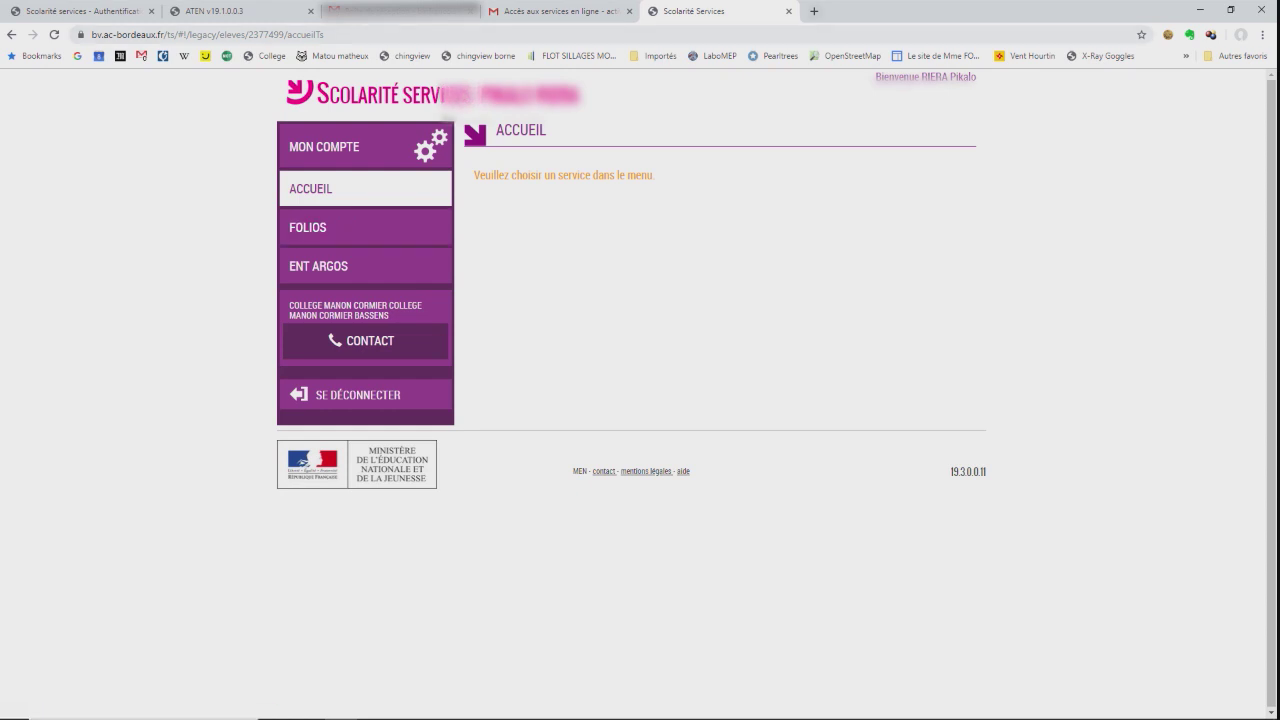
click(814, 11)
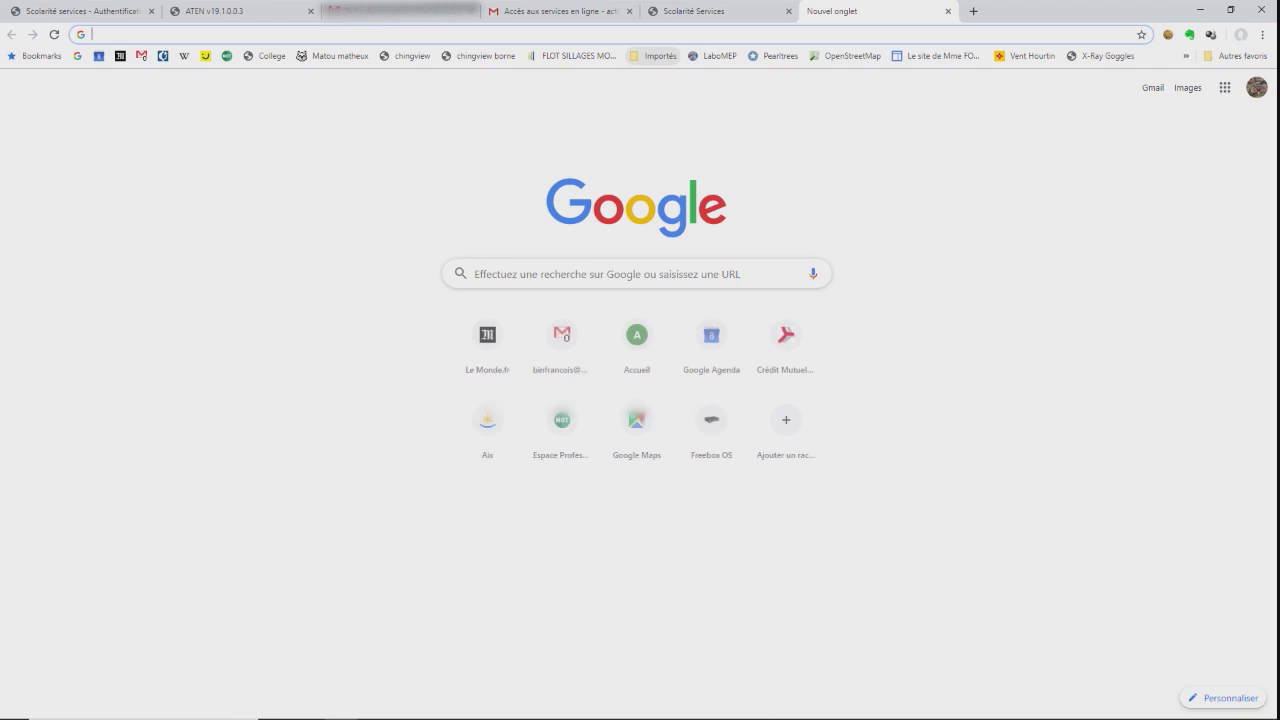
Search Google for 'college manon cormier bassens' and open the Collège Manon Cormier website.
text(colleg)
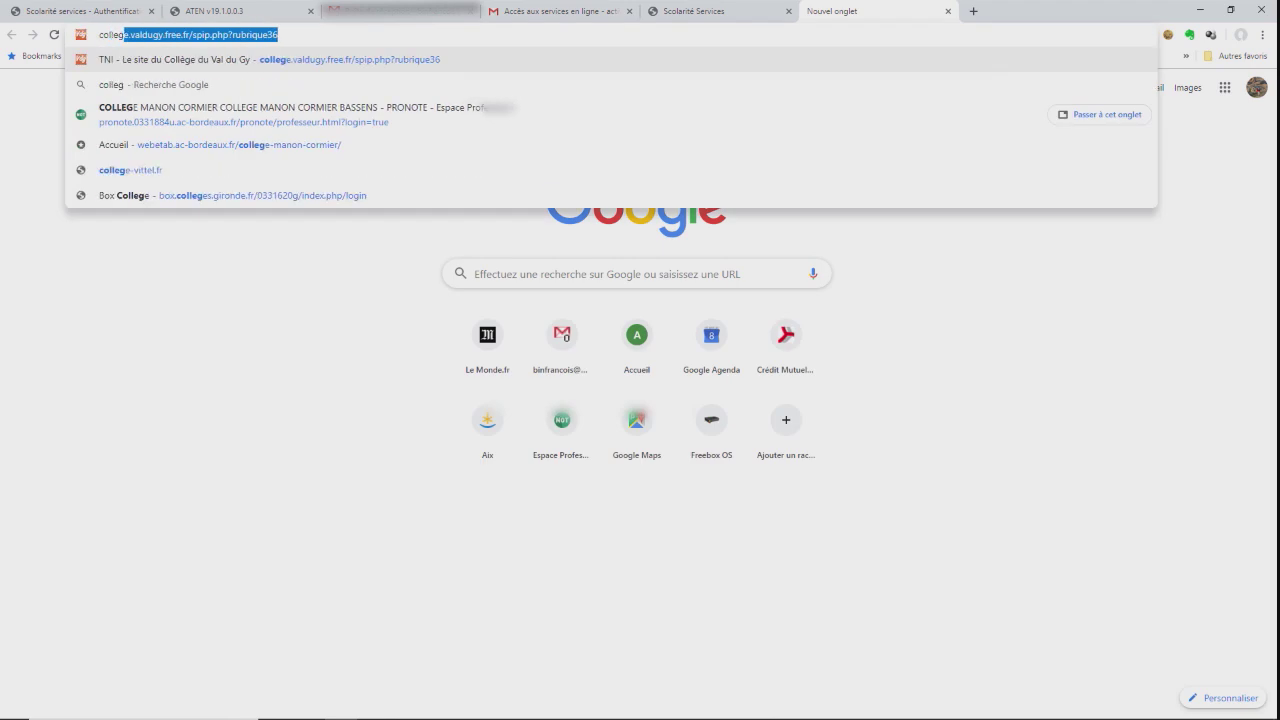
text(e mano)
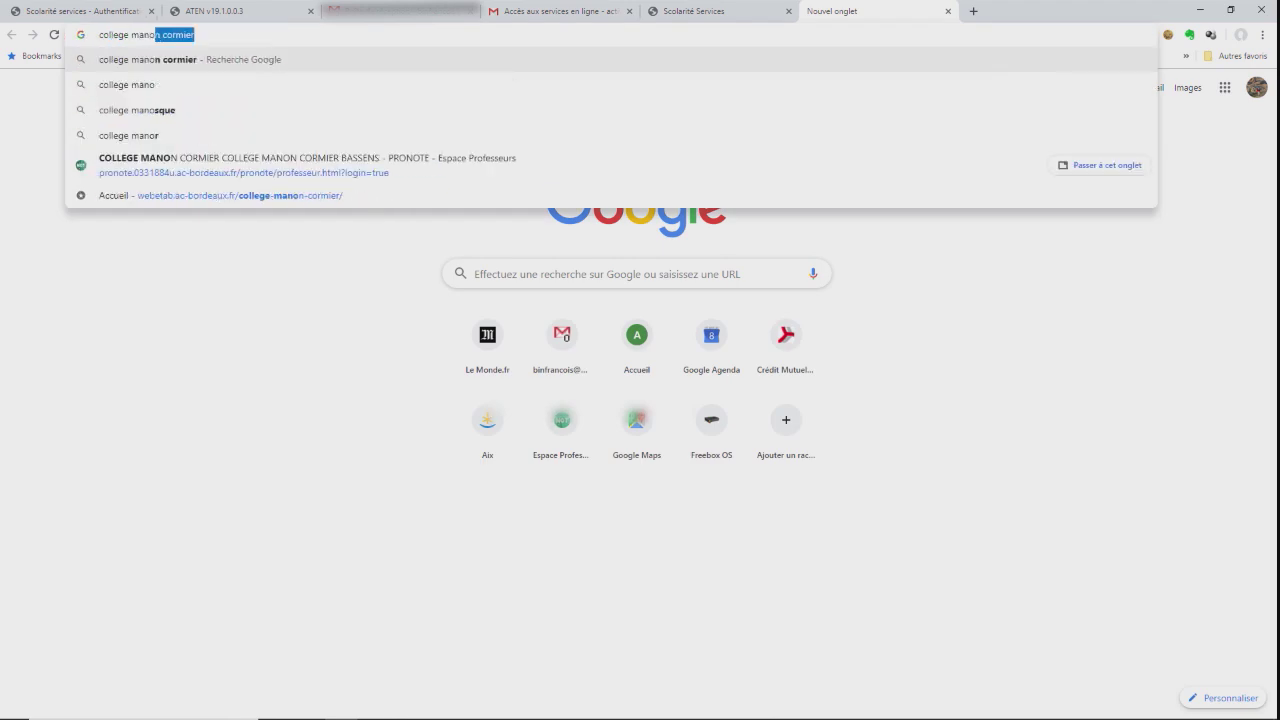
text(n corm)
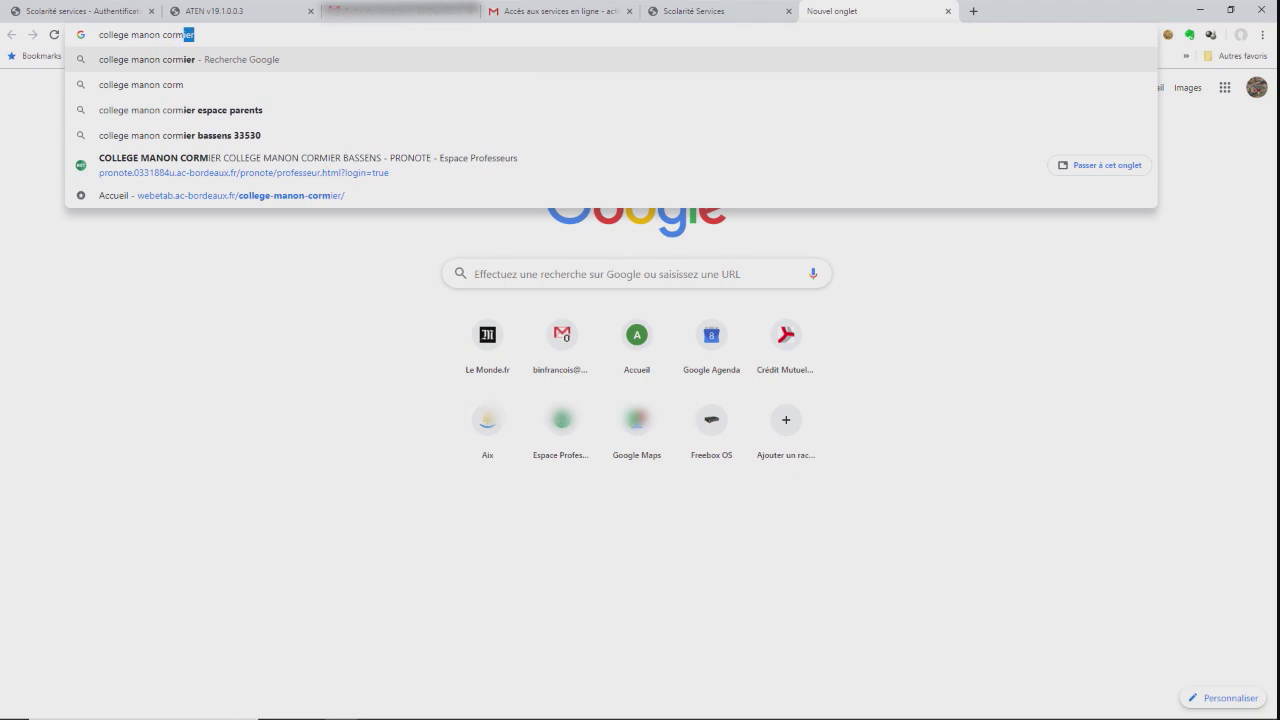
text(ier basse)
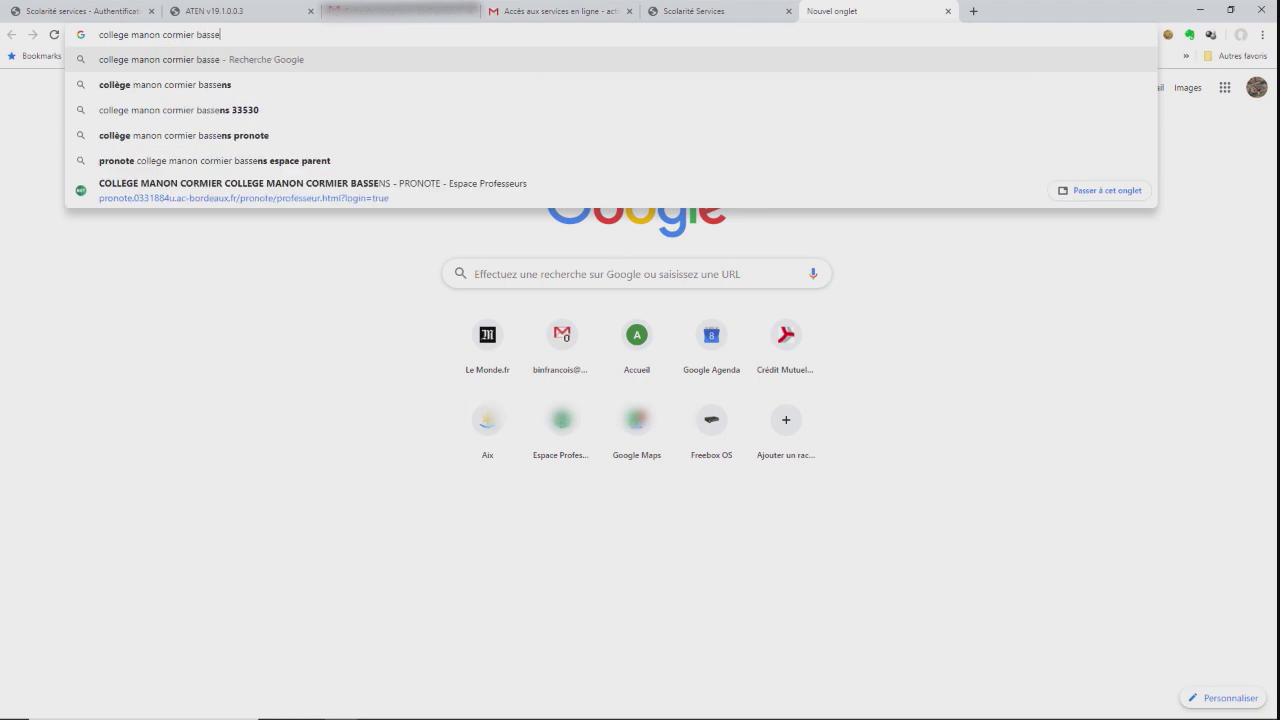
text(ns)
key(Return)
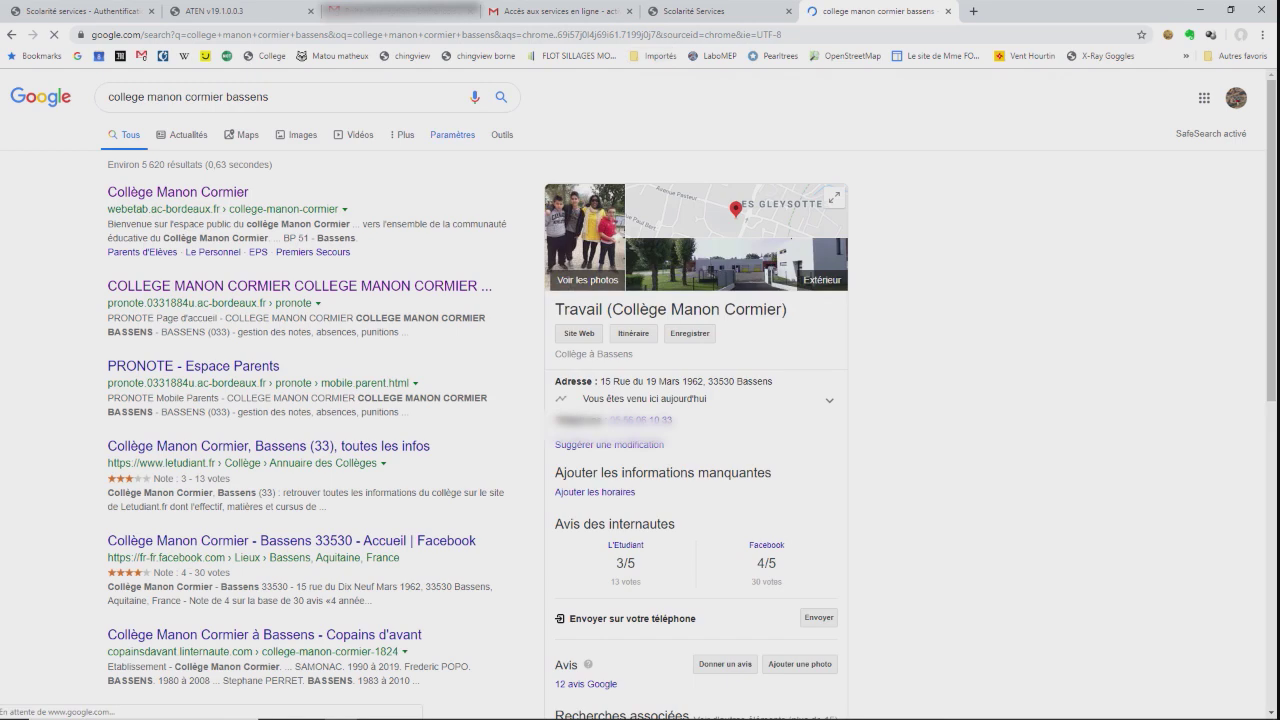
click(177, 191)
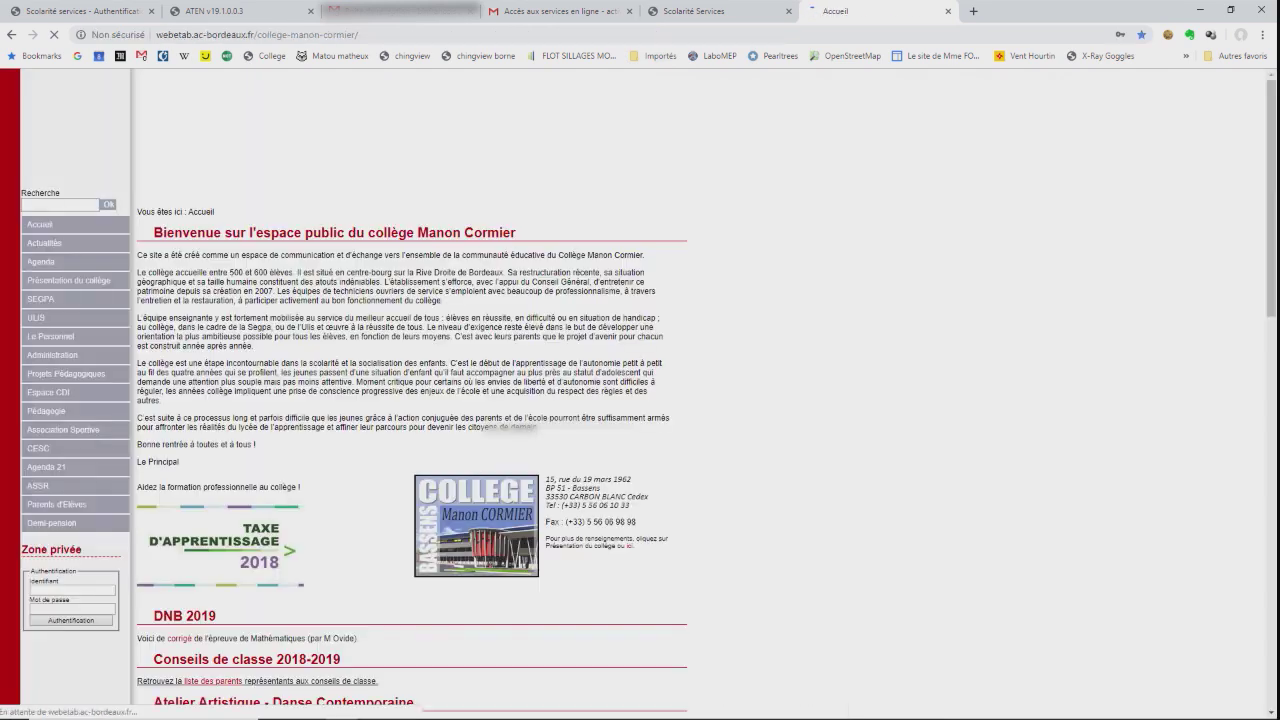
Follow the Argos link under 'Connectez vous aux services' on the college website.
scroll(255, 140, down, 7)
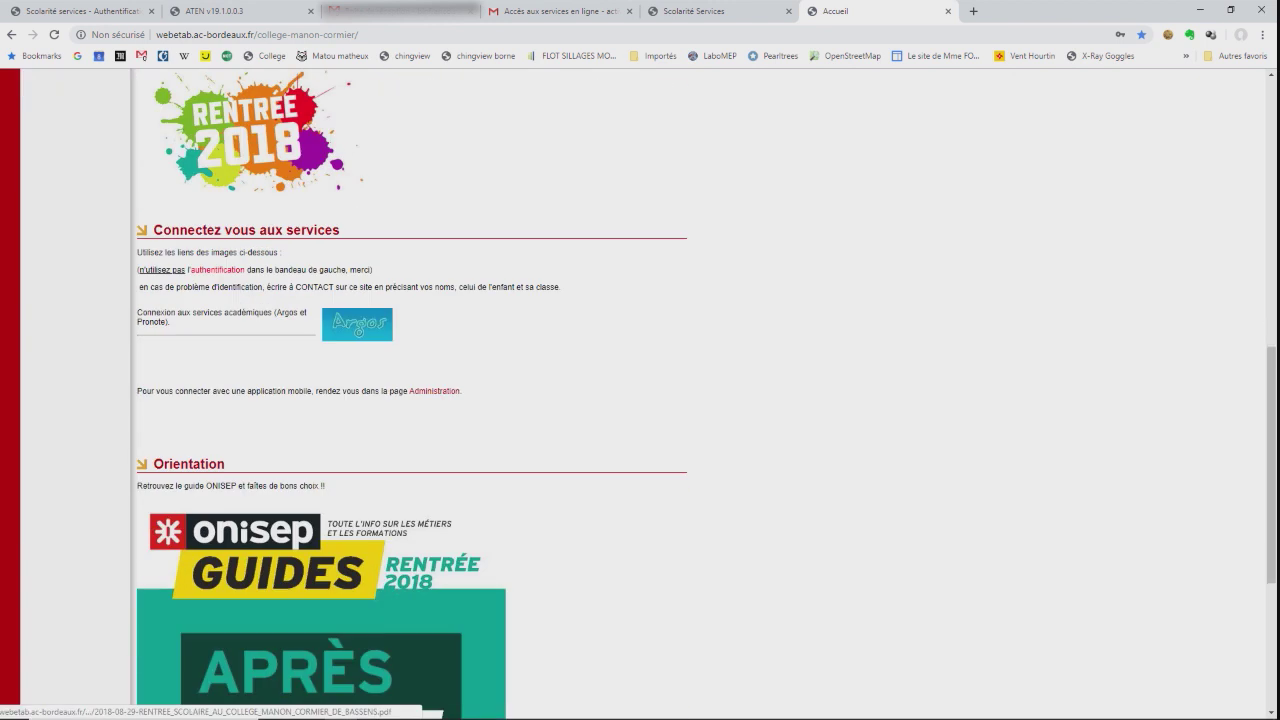
click(357, 324)
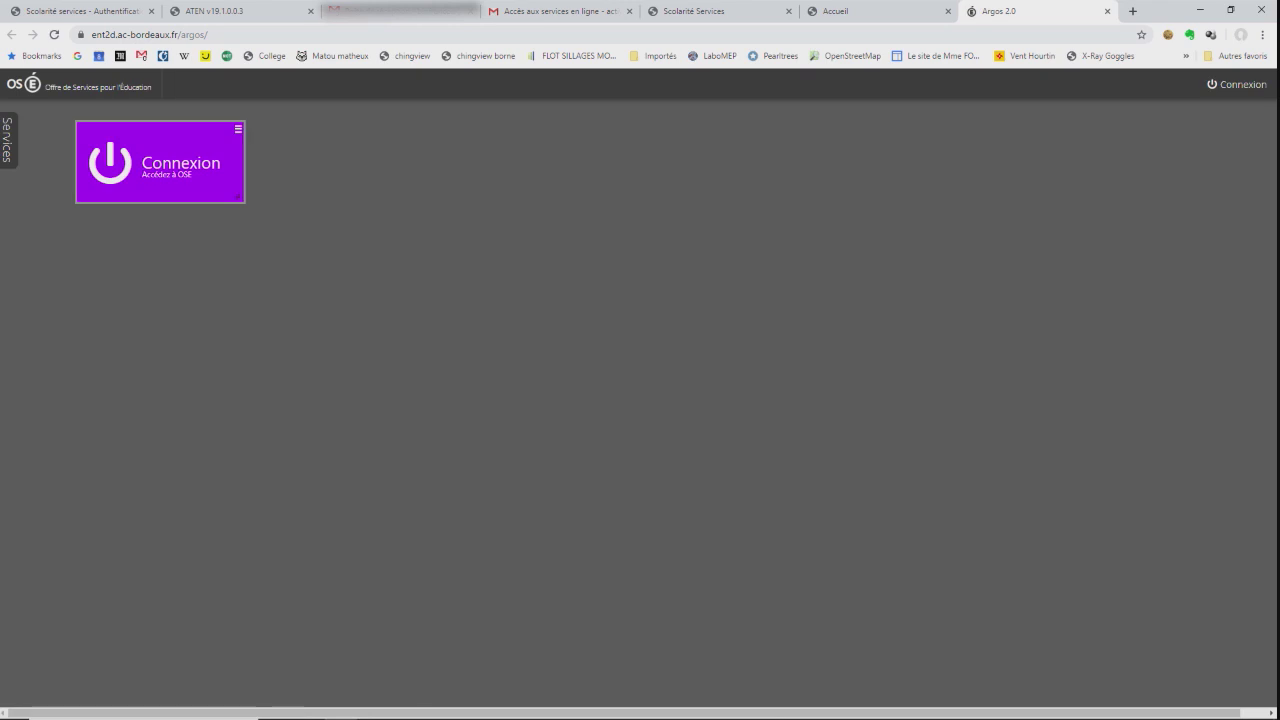
Sign in to Argos as 'Élève ou Parent' and dismiss the Rentrée 2015/2016 notice.
click(160, 162)
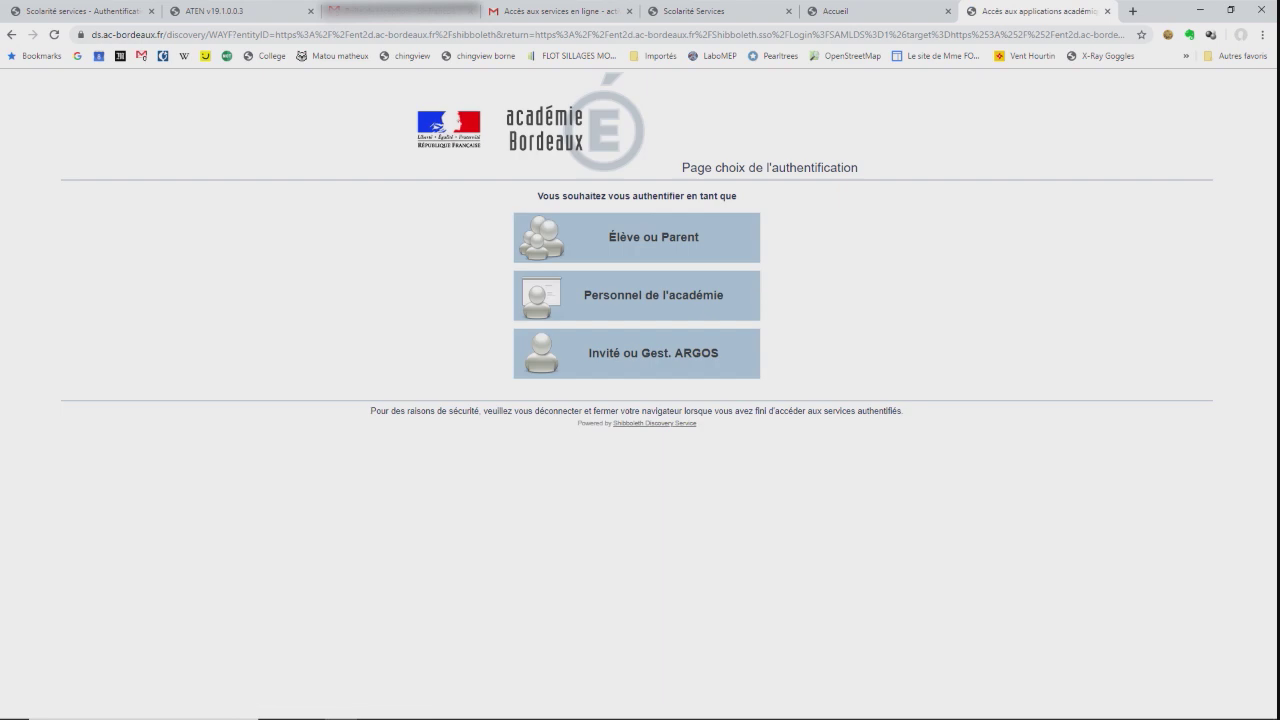
click(637, 237)
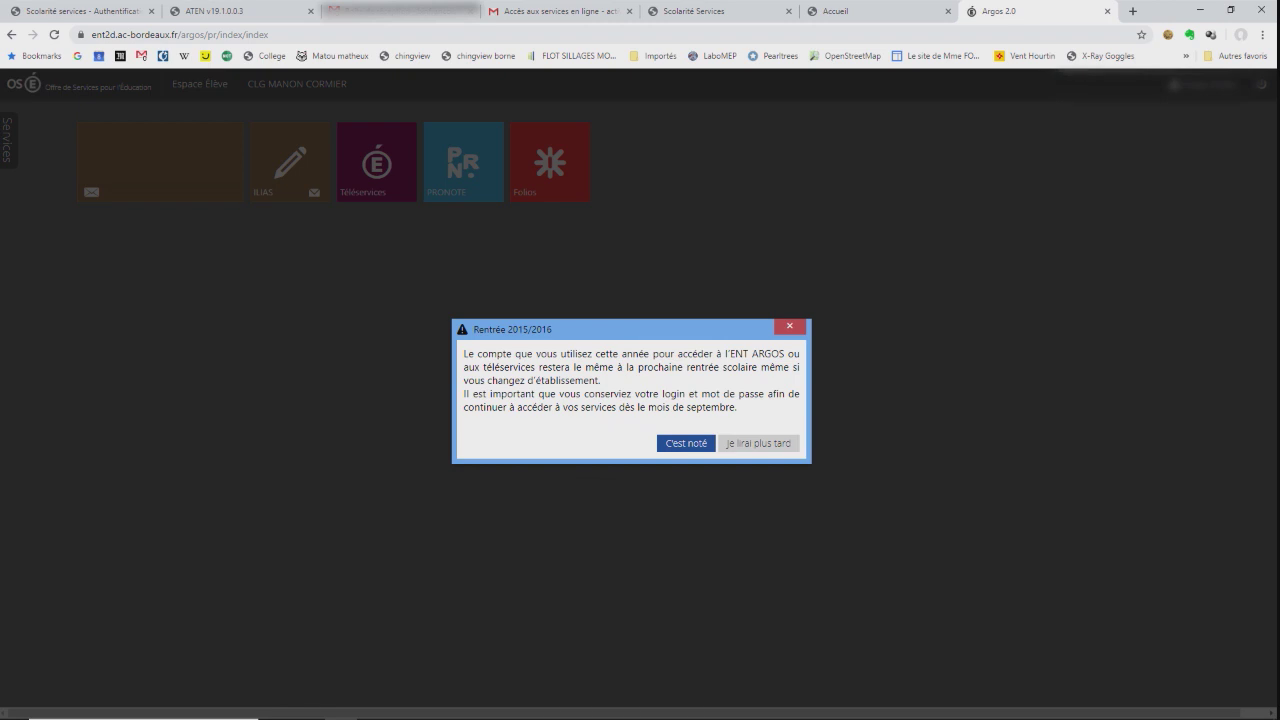
key(Return)
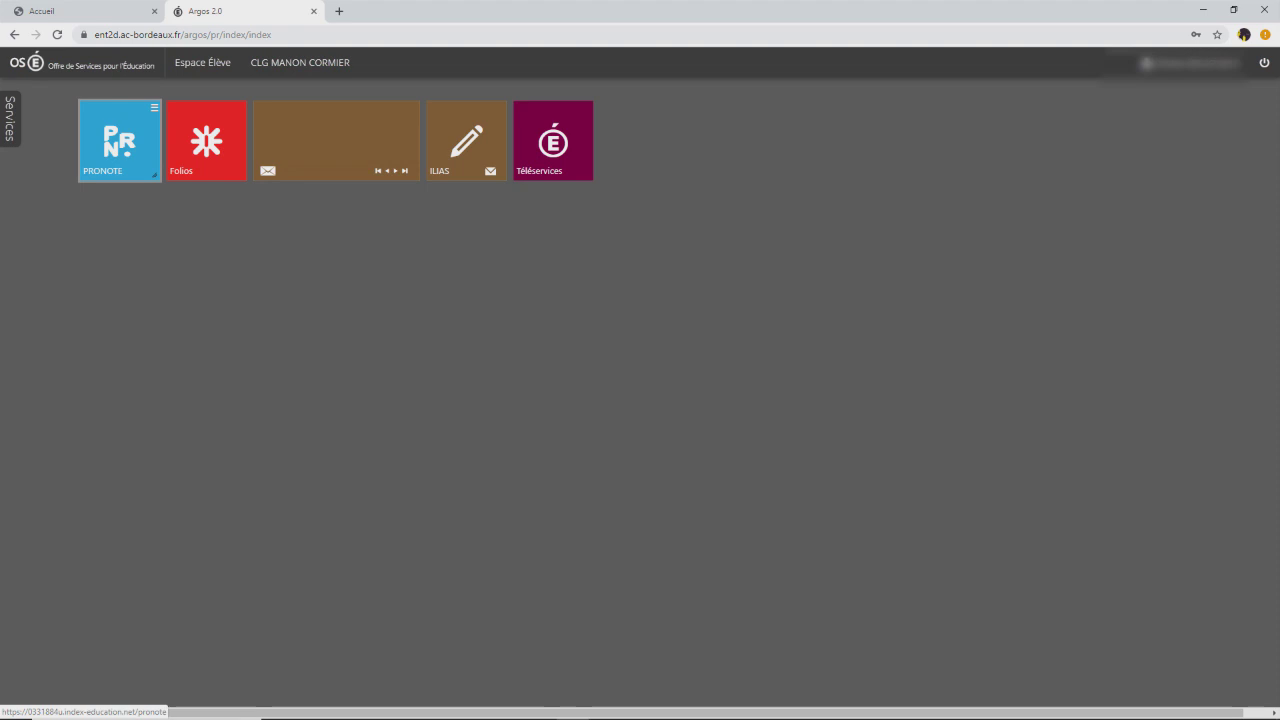
Send the student's birth date and e-mail via Pronote's correction form, then relaunch PRONOTE from Argos.
click(120, 140)
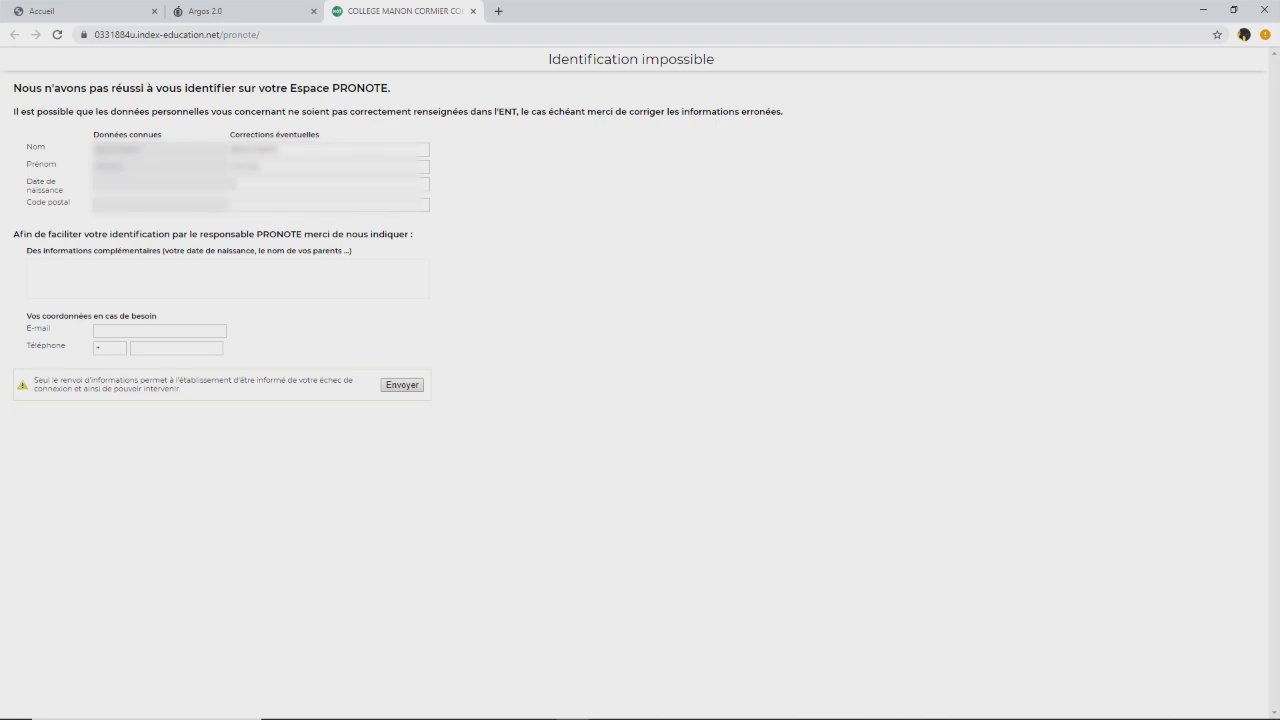
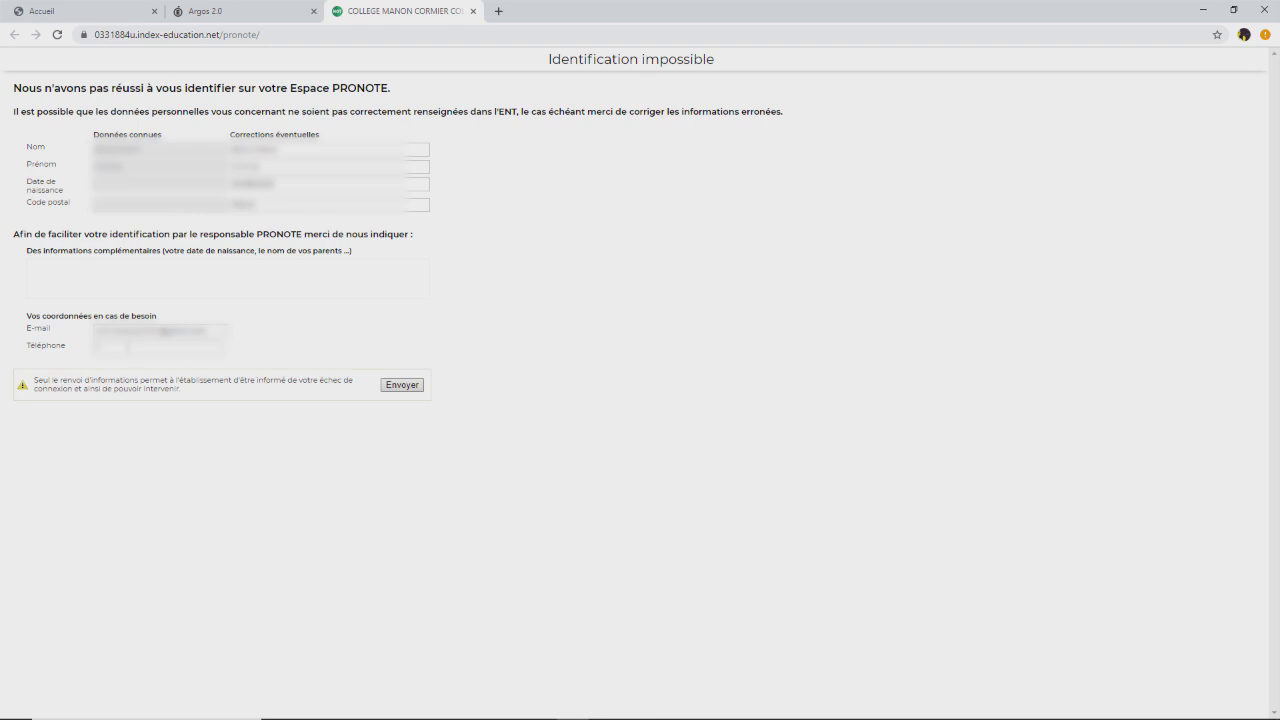
click(402, 385)
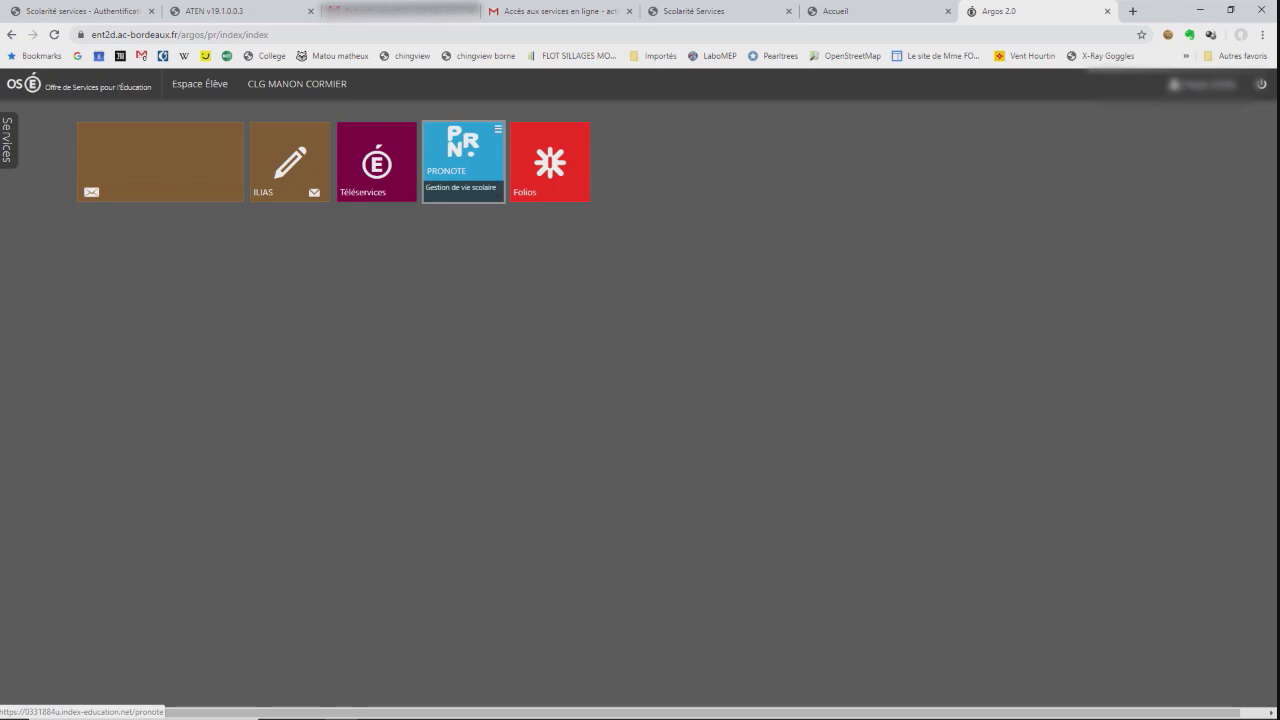
click(463, 155)
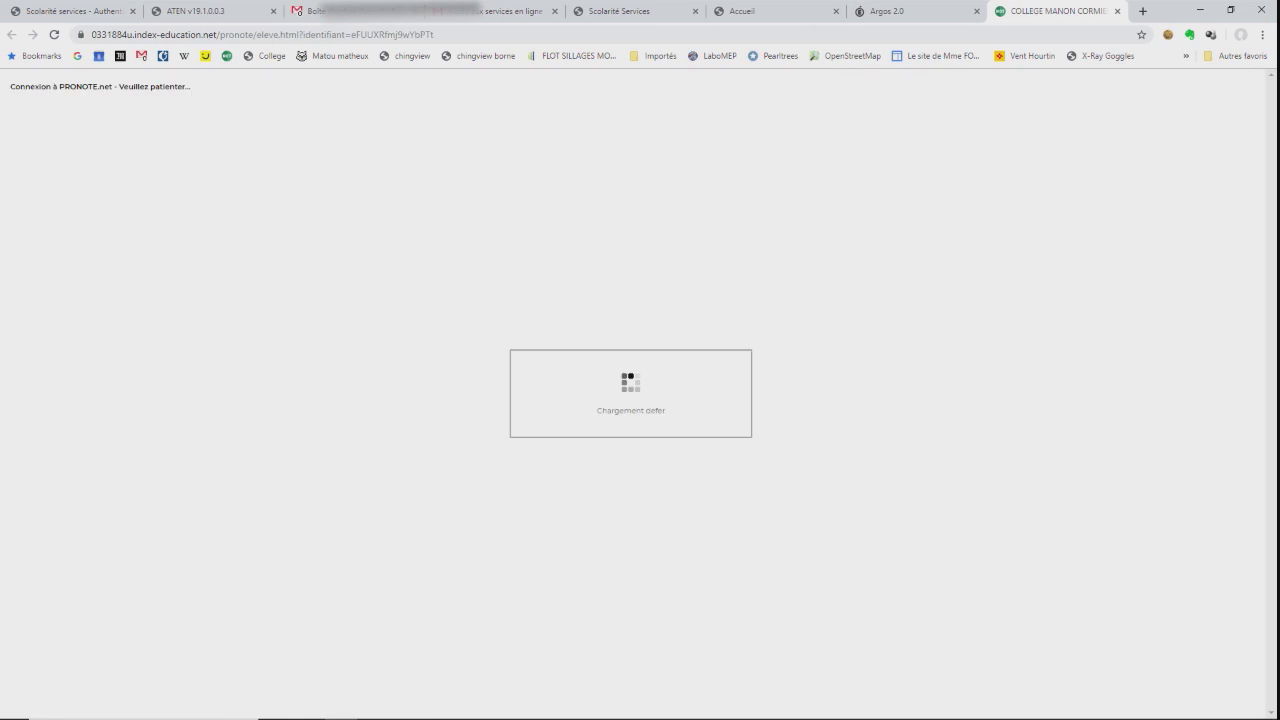